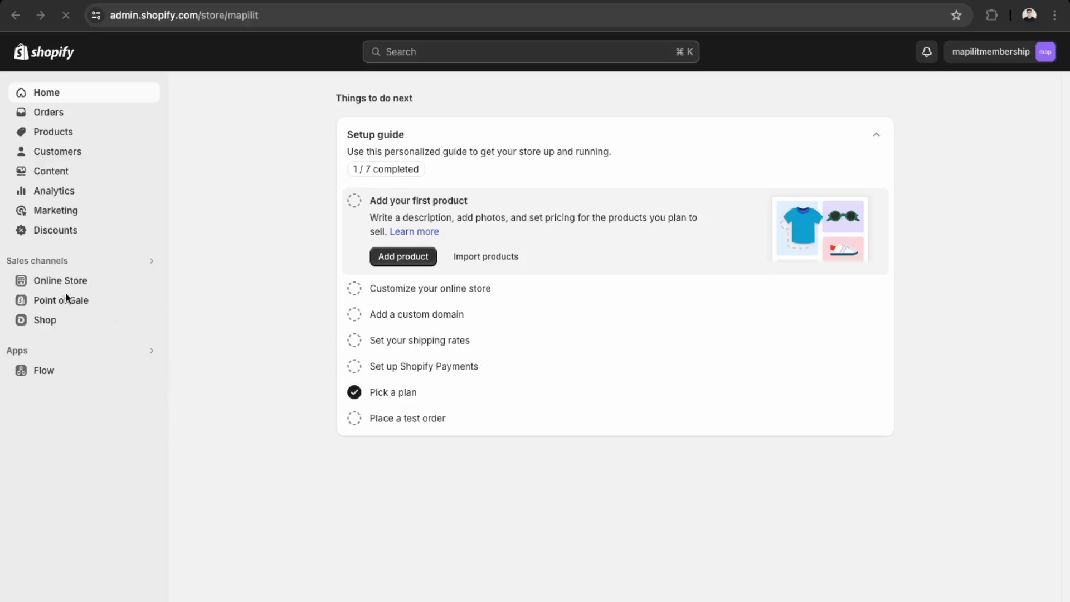
# Preview the live online storefront and scroll down through its page
pyautogui.click(149, 281)
pyautogui.scroll(-6, 284, 384)
pyautogui.scroll(-2, 335, 451)
# Search the App Store for 'bold membership' and open the Bold Memberships app listing
pyautogui.click(89, 350)
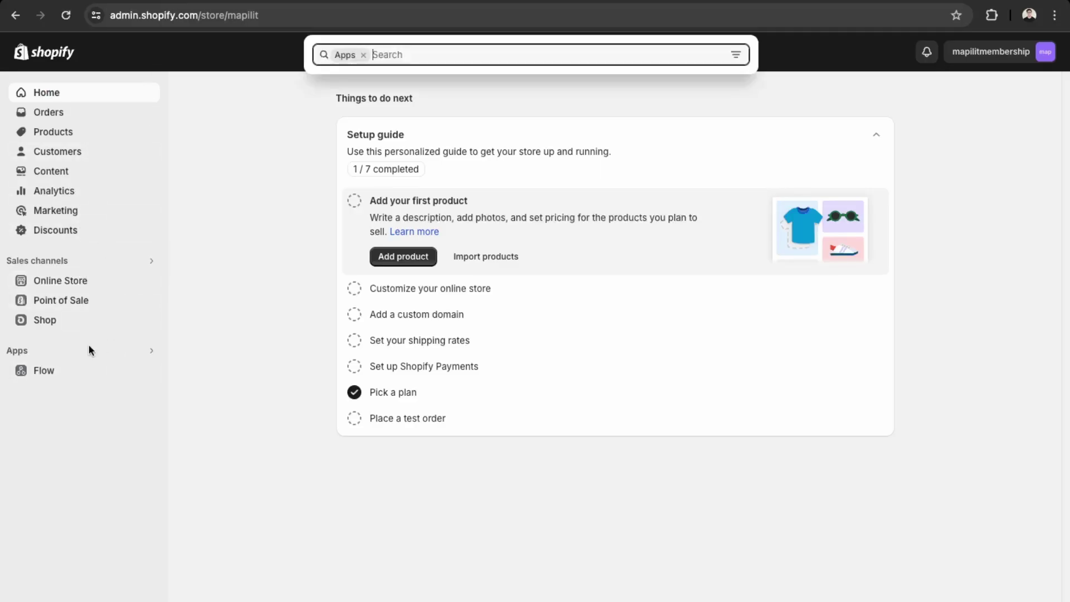
pyautogui.click(544, 59)
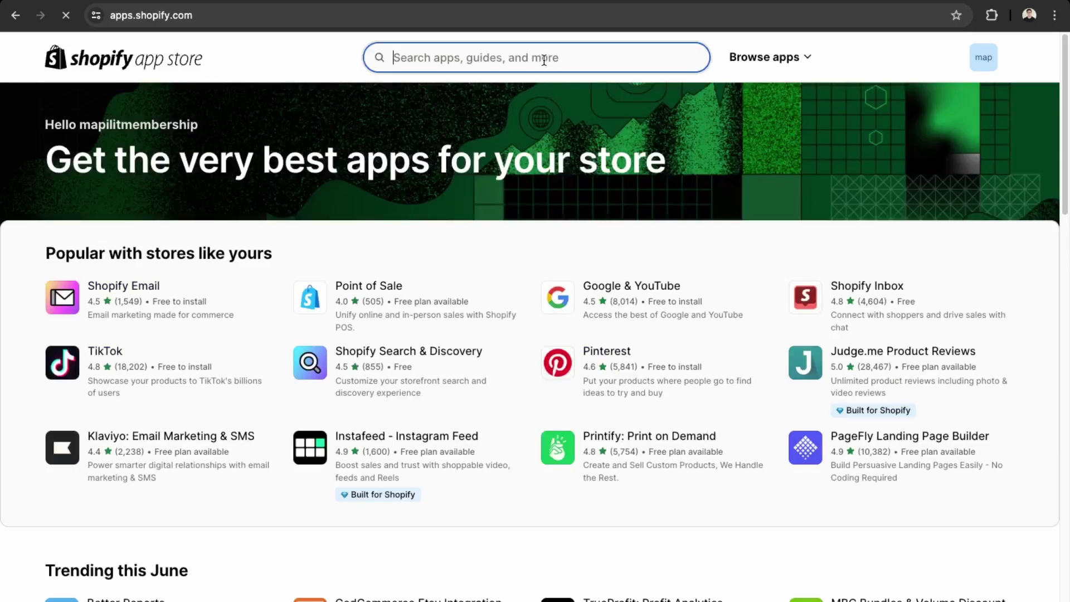
pyautogui.scroll(-10, 543, 60)
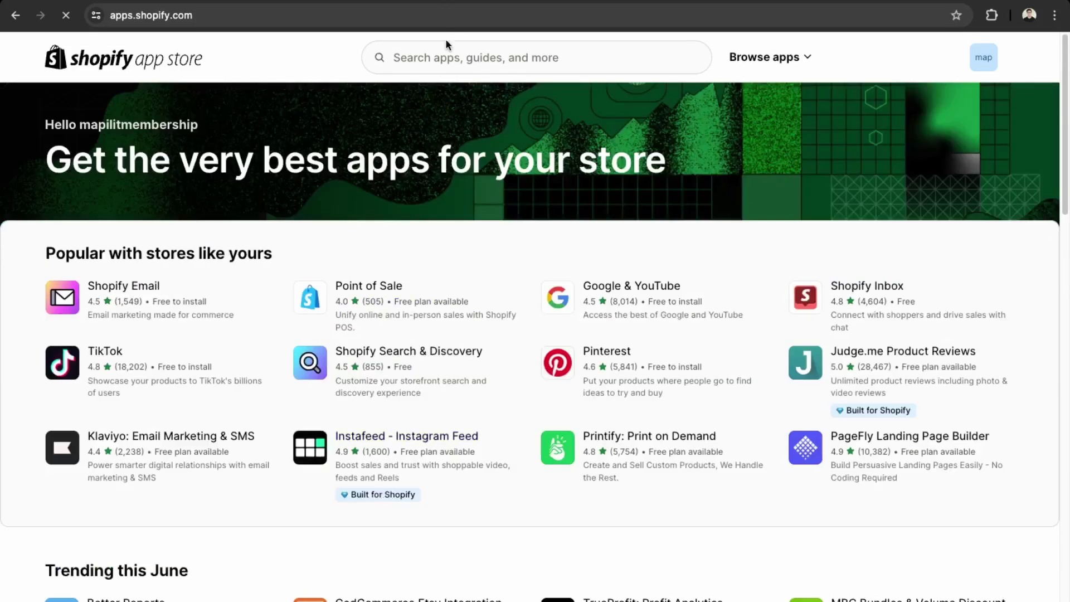
pyautogui.click(439, 71)
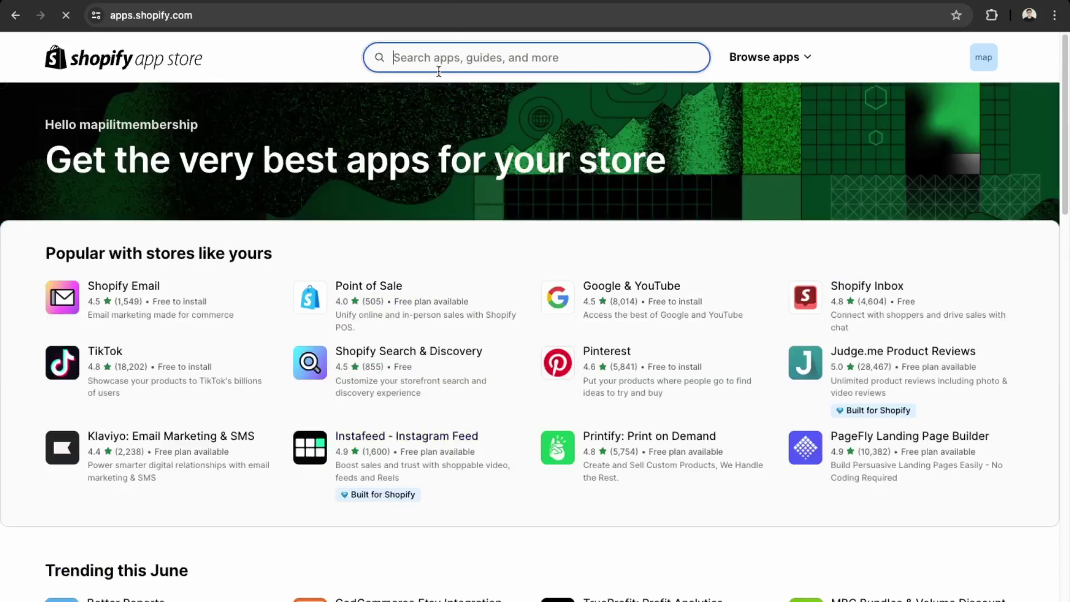
pyautogui.write('bold memberh')
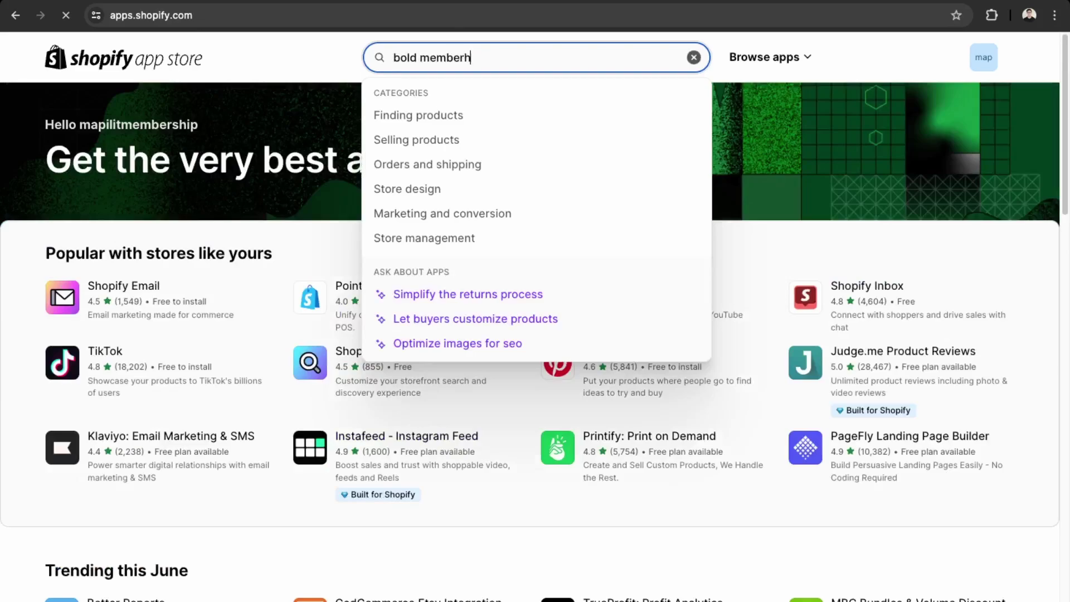
pyautogui.press('BackSpace')
pyautogui.write('shiu')
pyautogui.press('Return')
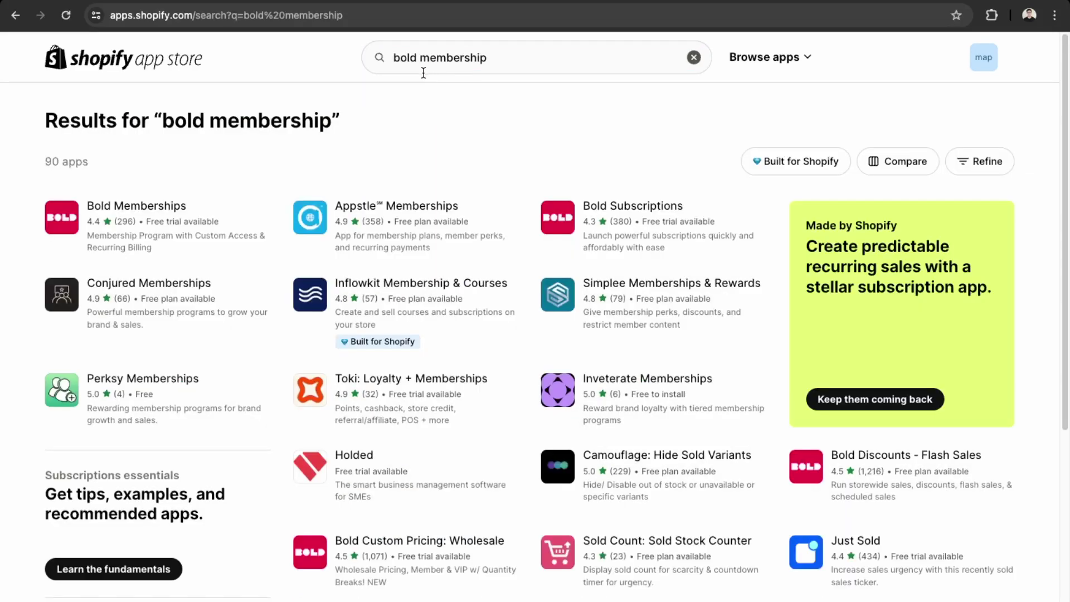
pyautogui.click(128, 223)
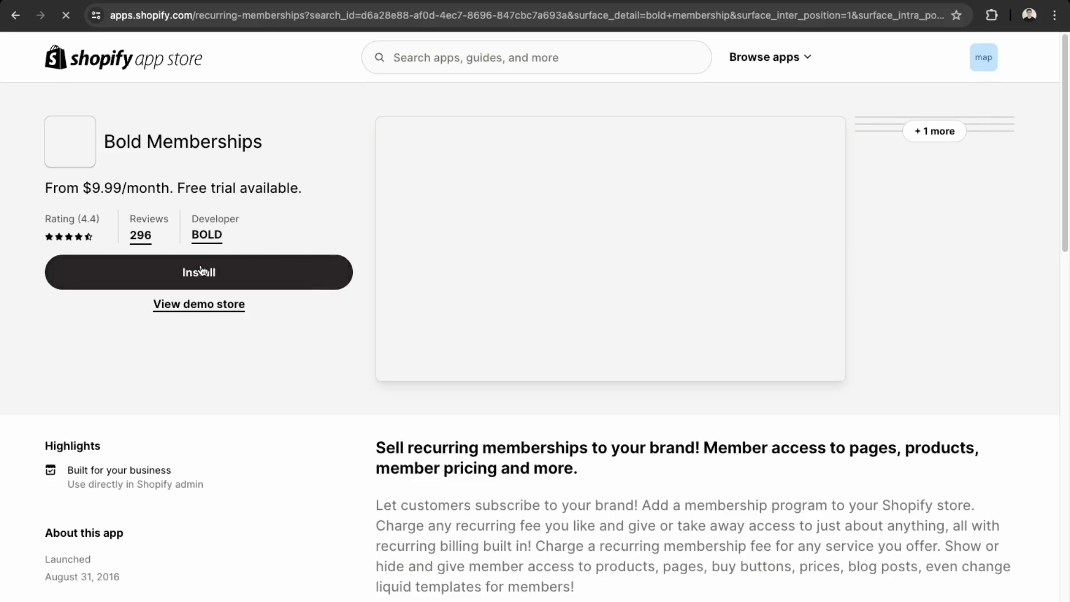
# Install Bold Memberships, grant its access, and approve the 50 Members test subscription
pyautogui.click(202, 272)
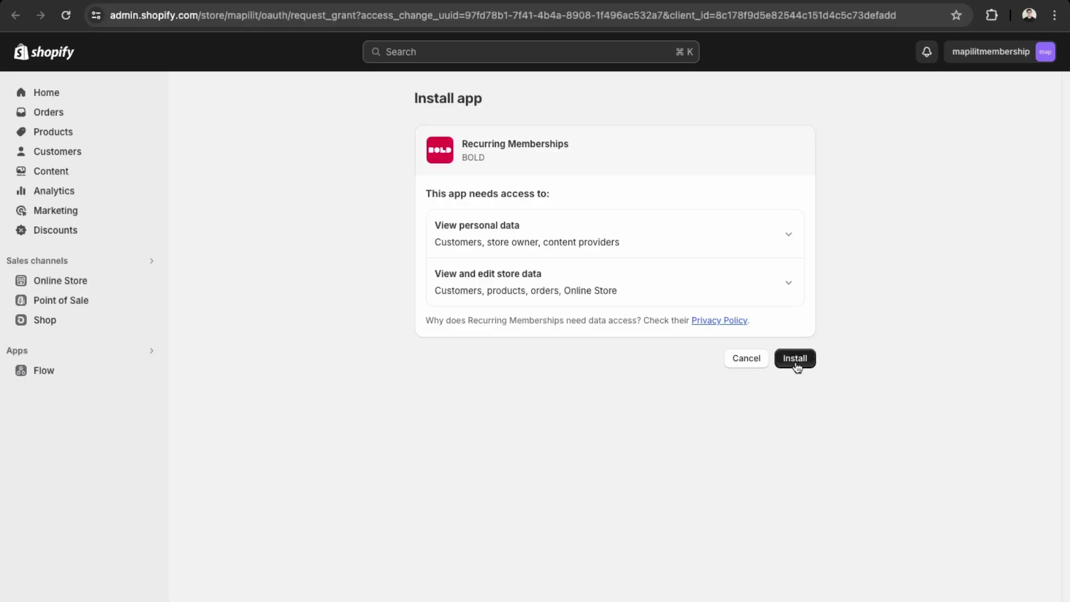
pyautogui.click(796, 361)
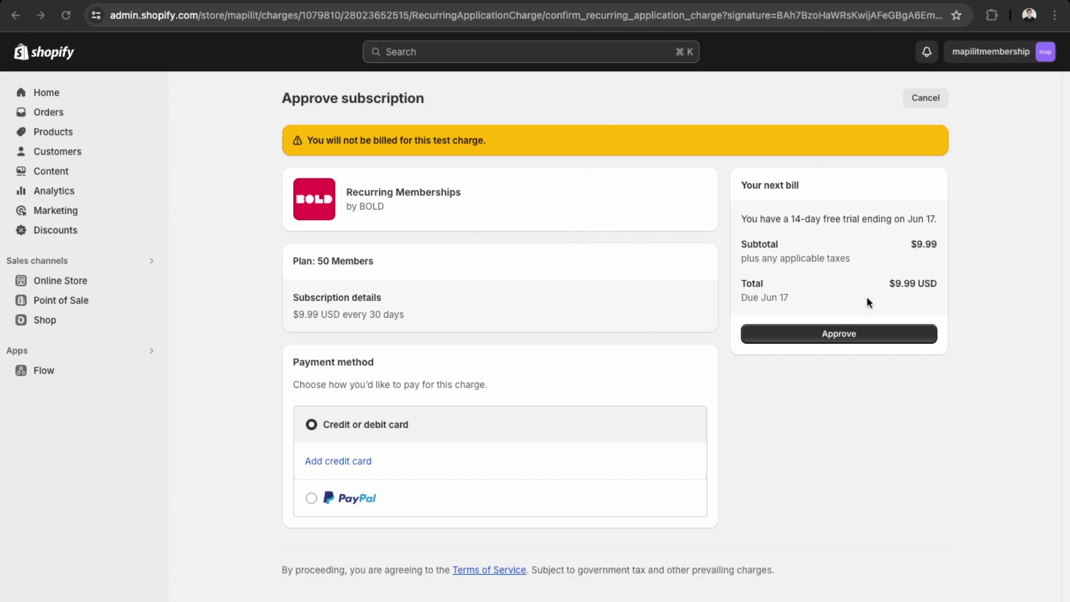
pyautogui.click(863, 340)
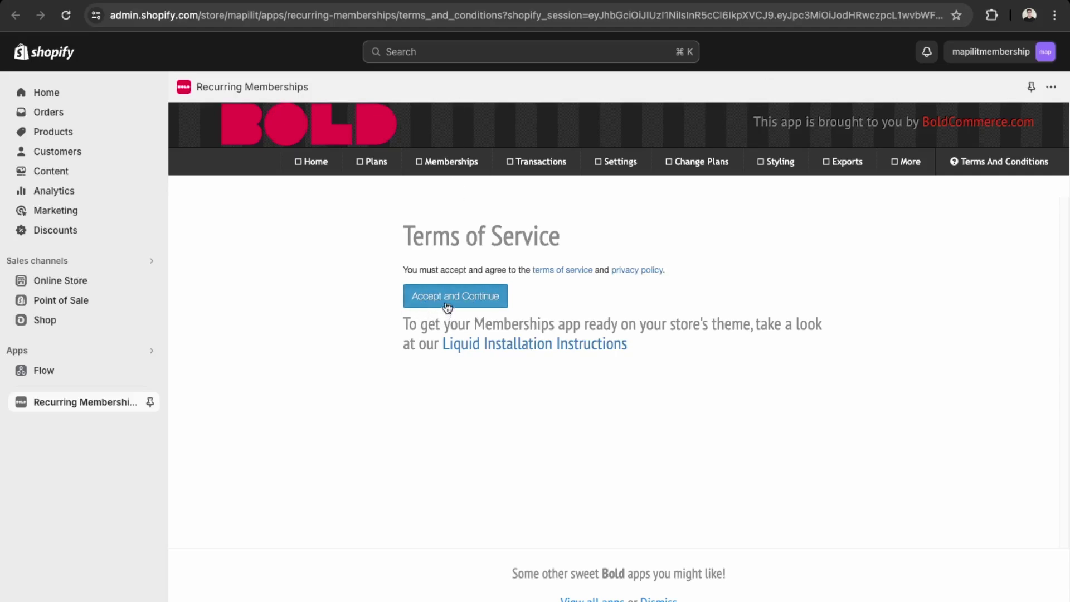
# Accept the Bold Memberships terms of service
pyautogui.click(484, 300)
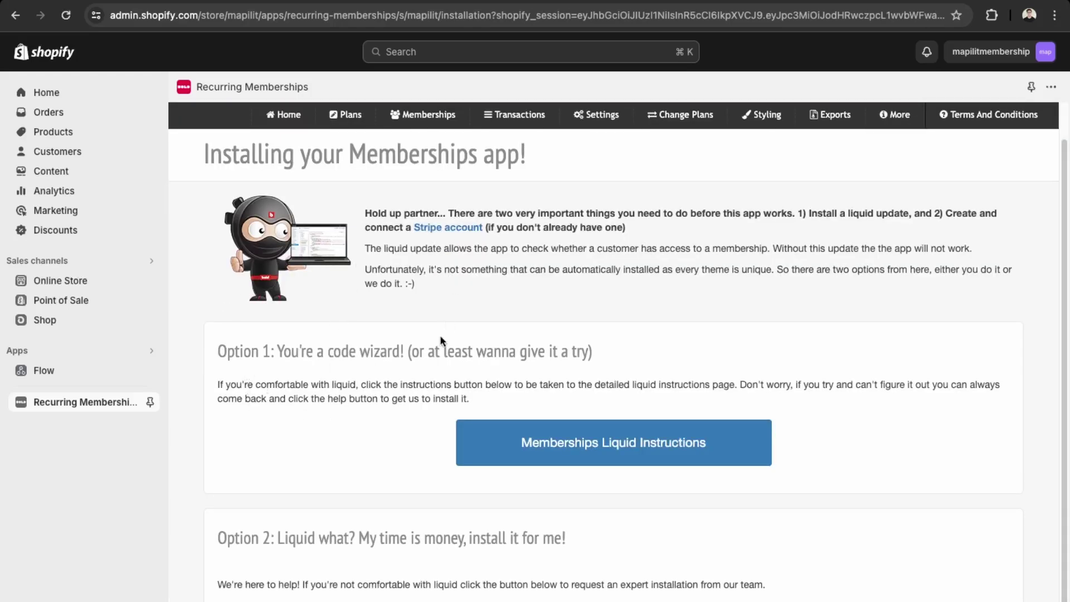
pyautogui.moveTo(298, 400); pyautogui.dragTo(465, 388)
pyautogui.click(465, 388)
# Choose the Dawn theme for the expert liquid installation, then return to the app home
pyautogui.scroll(-3, 617, 351)
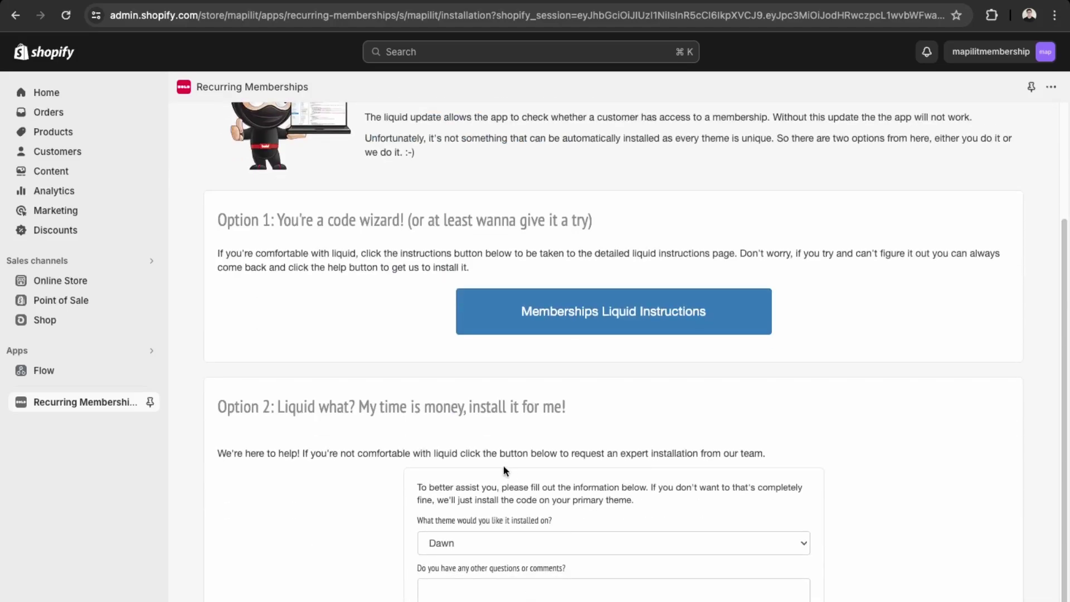
pyautogui.click(517, 549)
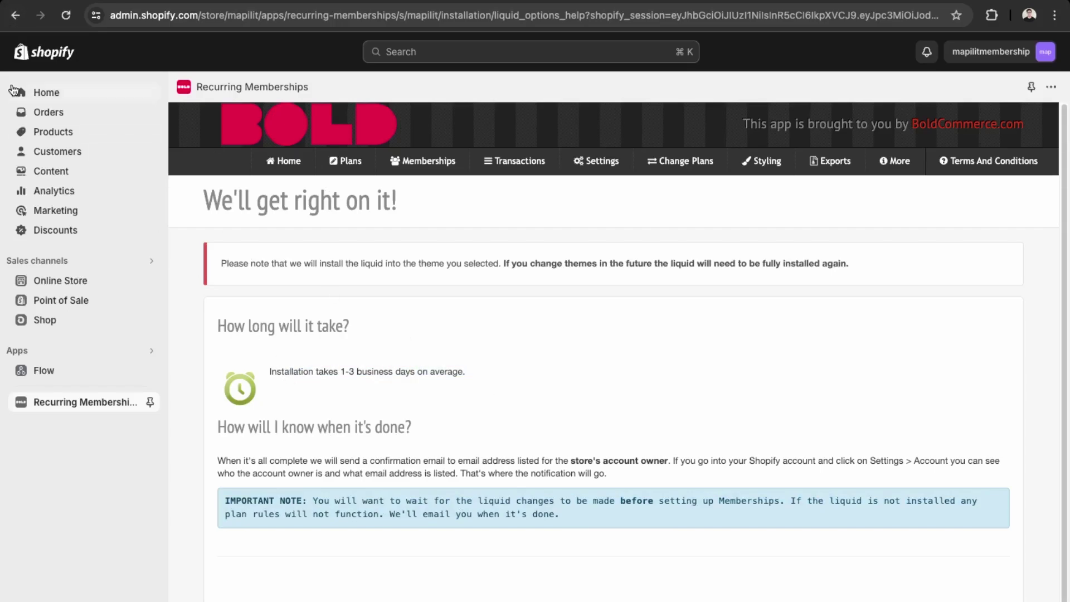
pyautogui.click(13, 16)
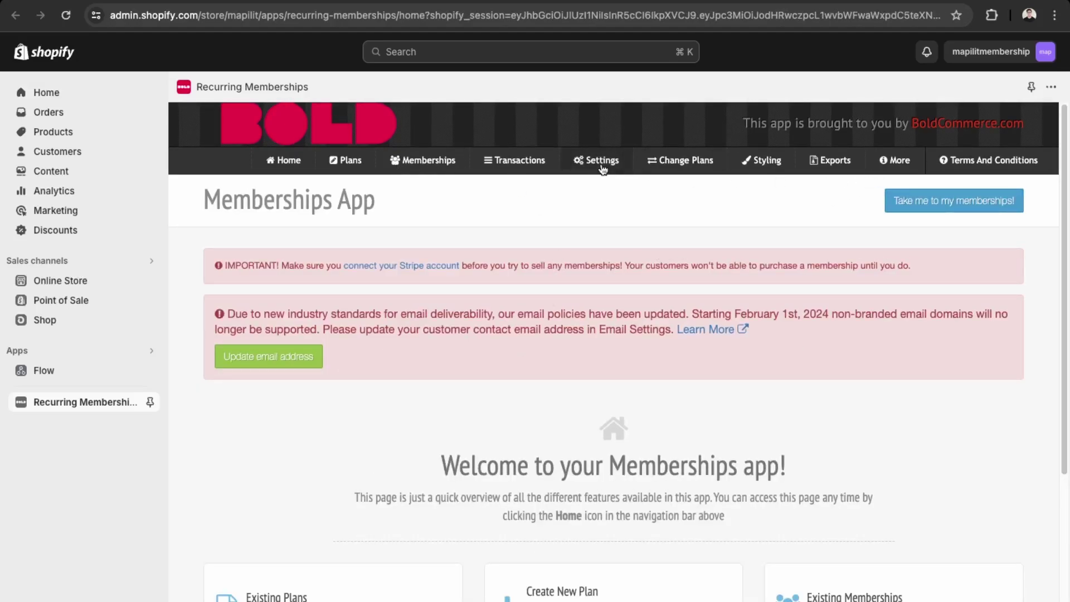
pyautogui.scroll(-8, 309, 481)
# Open the Memberships Liquid installation instructions and read through Manual install Step 1
pyautogui.click(310, 480)
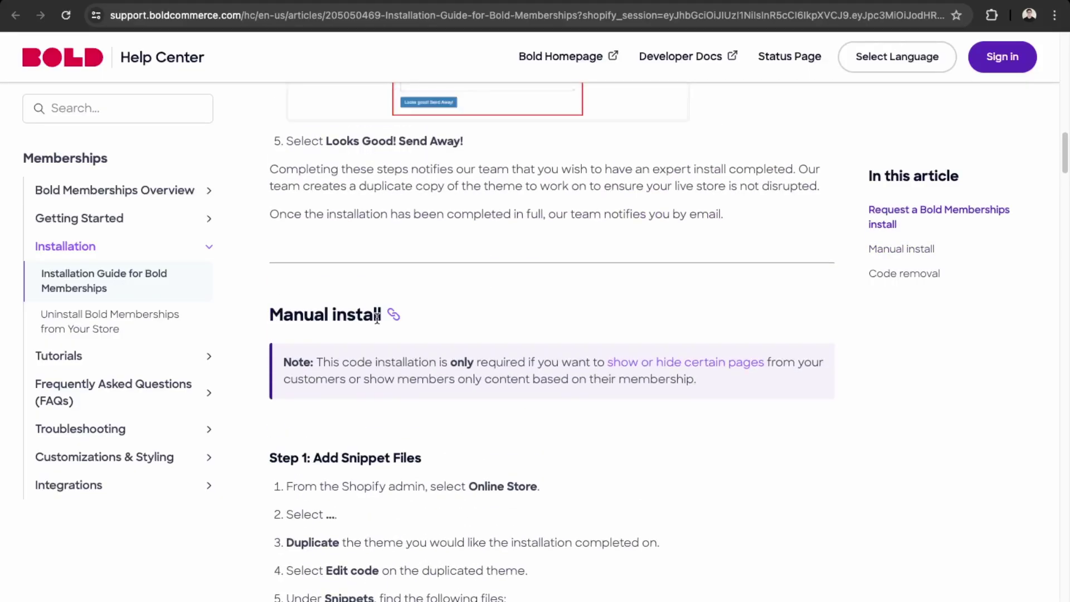
pyautogui.moveTo(303, 458); pyautogui.dragTo(411, 459)
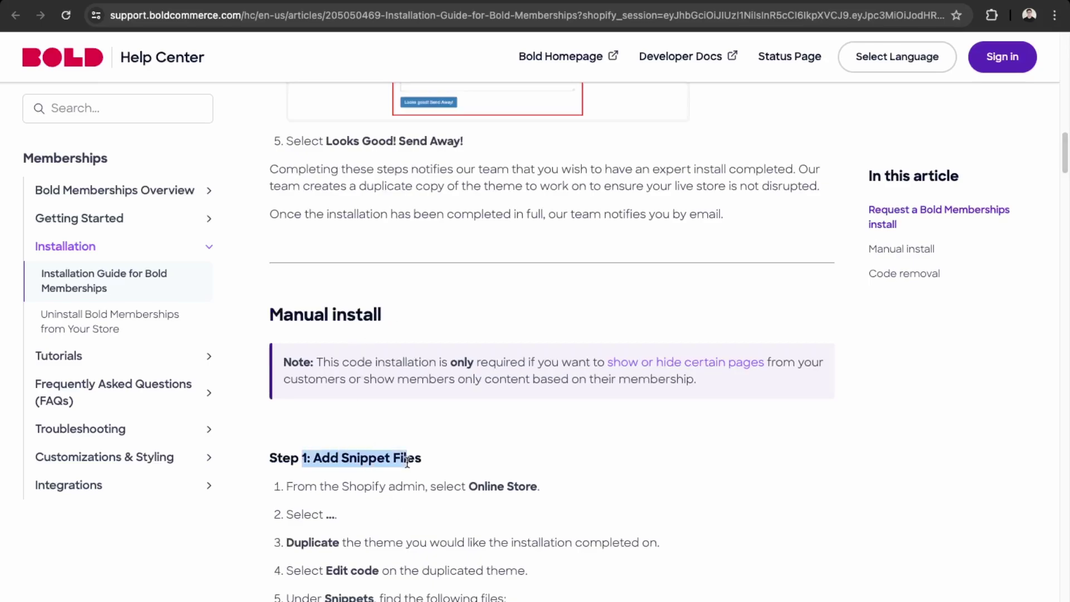
pyautogui.click(420, 473)
pyautogui.moveTo(342, 486); pyautogui.dragTo(540, 487)
pyautogui.scroll(-3, 468, 563)
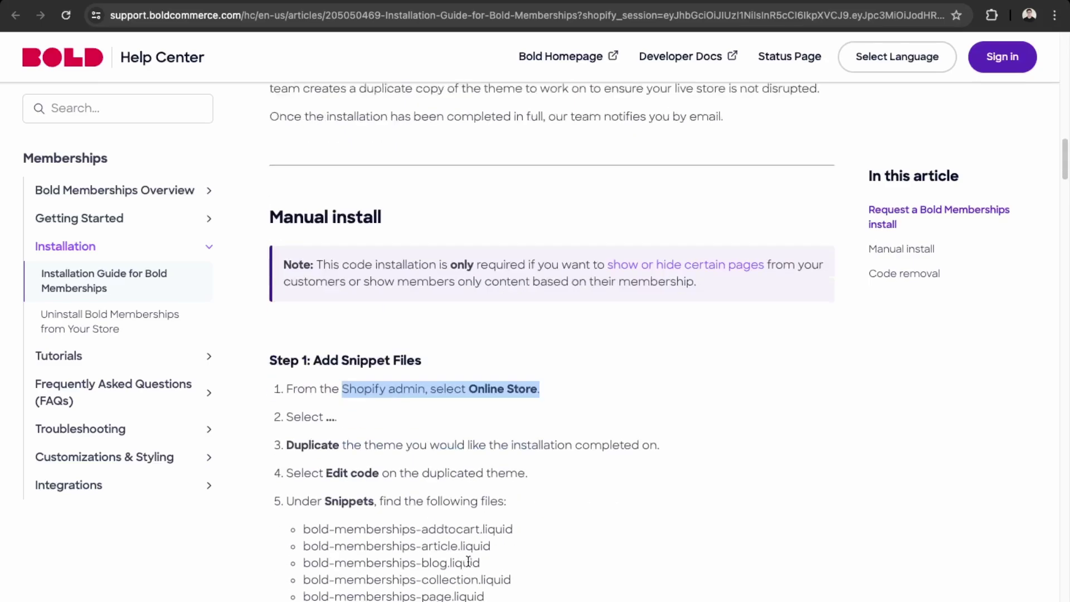
pyautogui.scroll(-4, 313, 504)
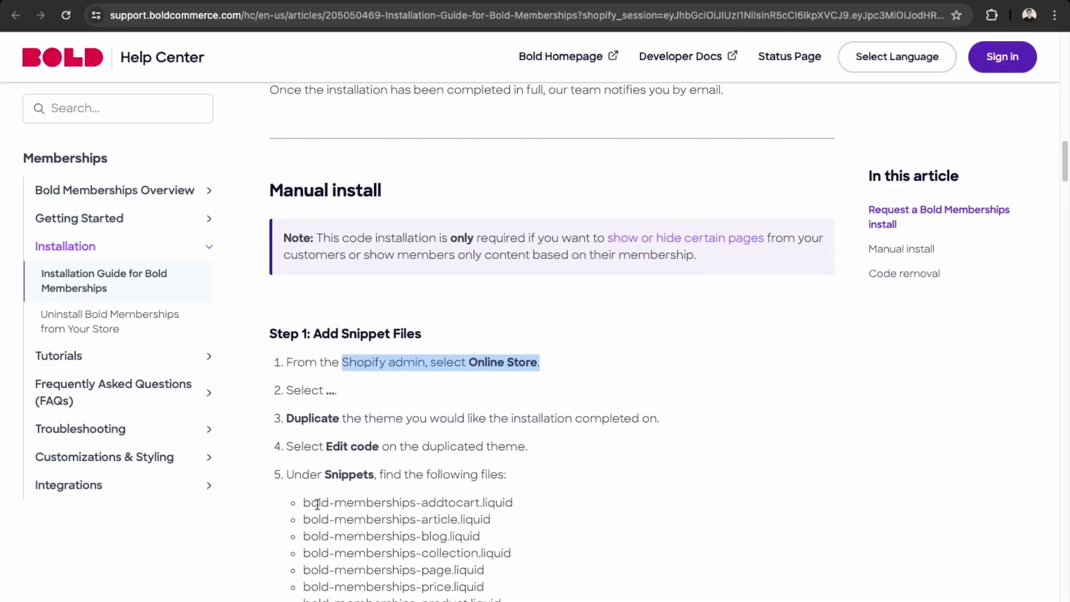
# Open the Dawn theme's code editor and bring the Snippets folder into view
pyautogui.hotkey('ctrl', 'Tab')
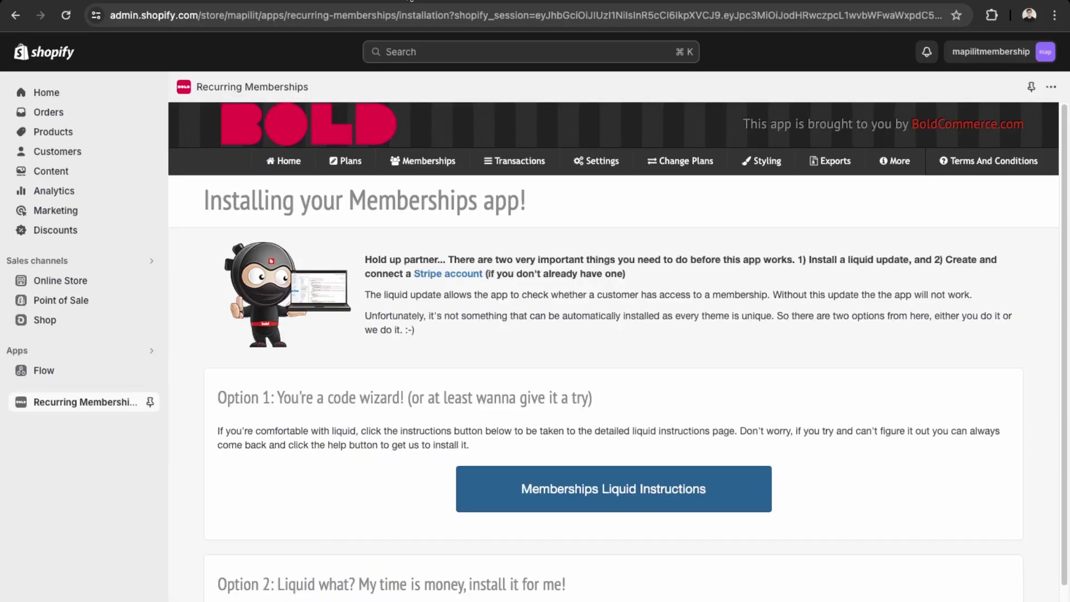
pyautogui.click(59, 283)
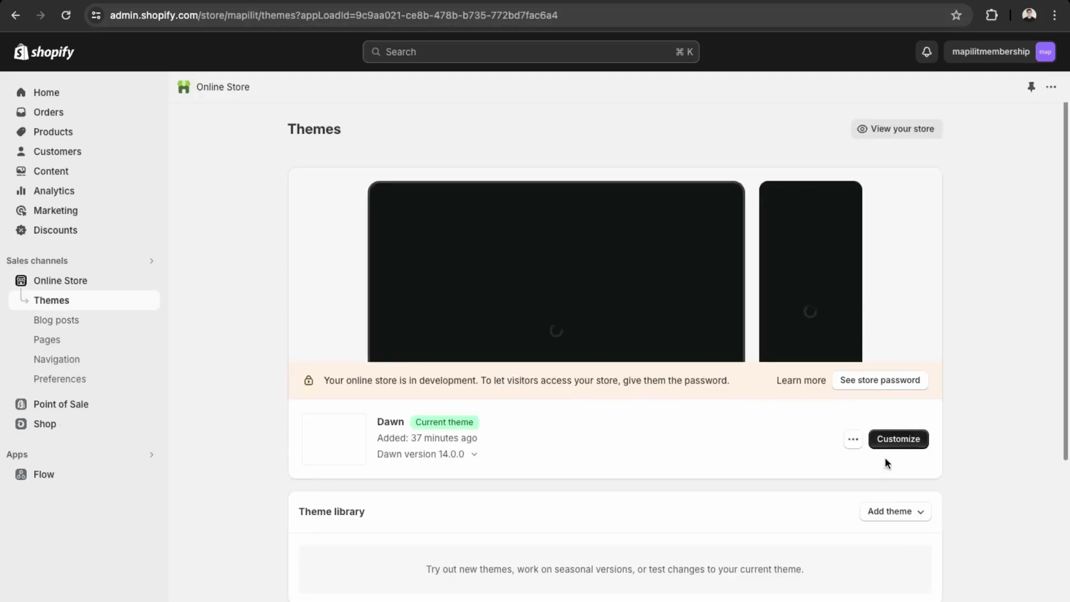
pyautogui.click(854, 442)
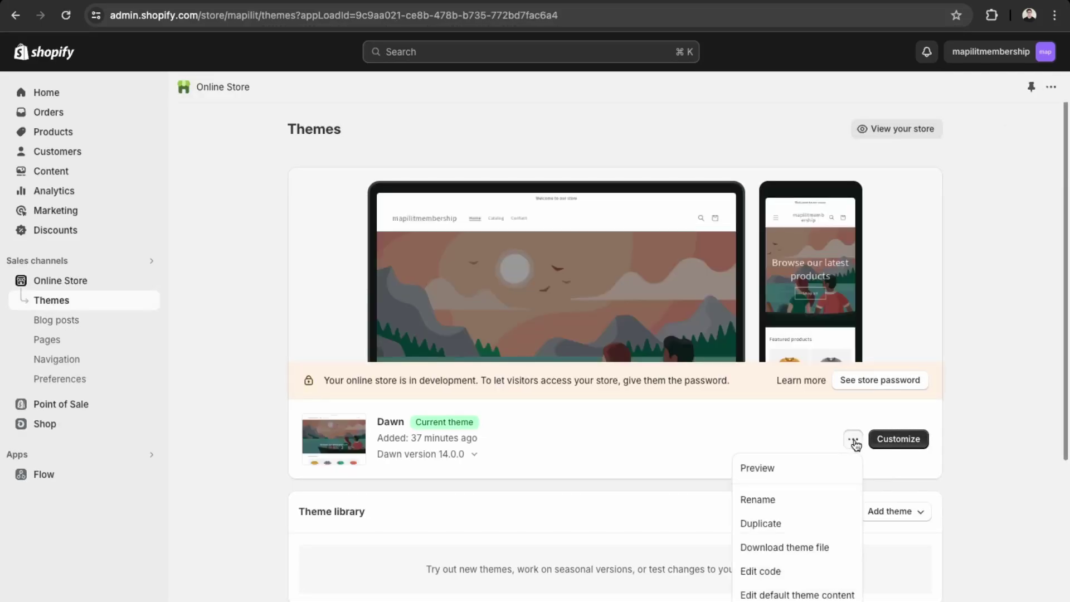
pyautogui.click(779, 577)
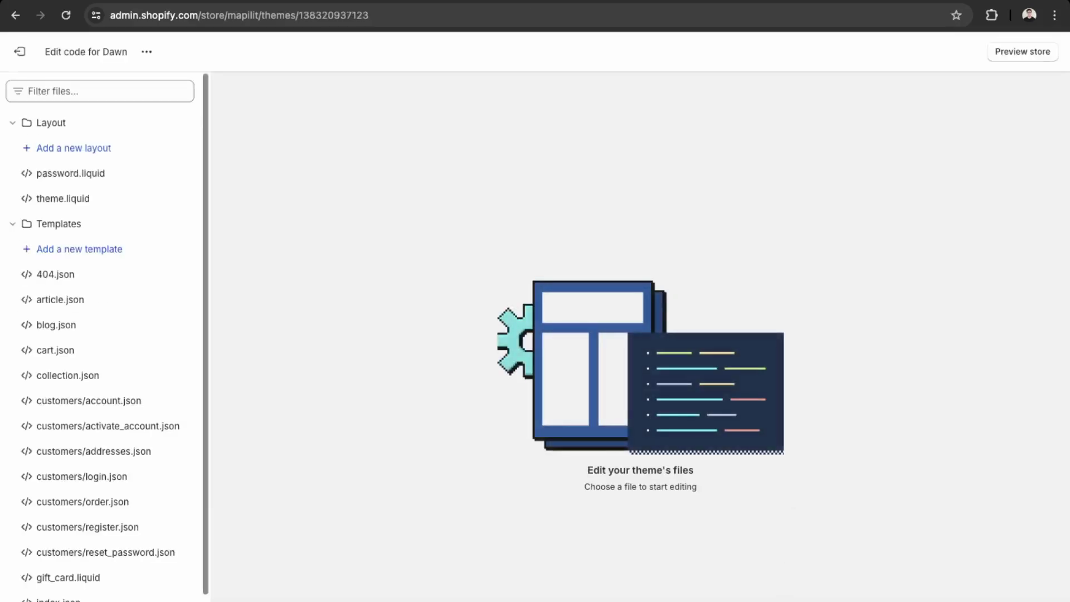
pyautogui.scroll(-1, 115, 288)
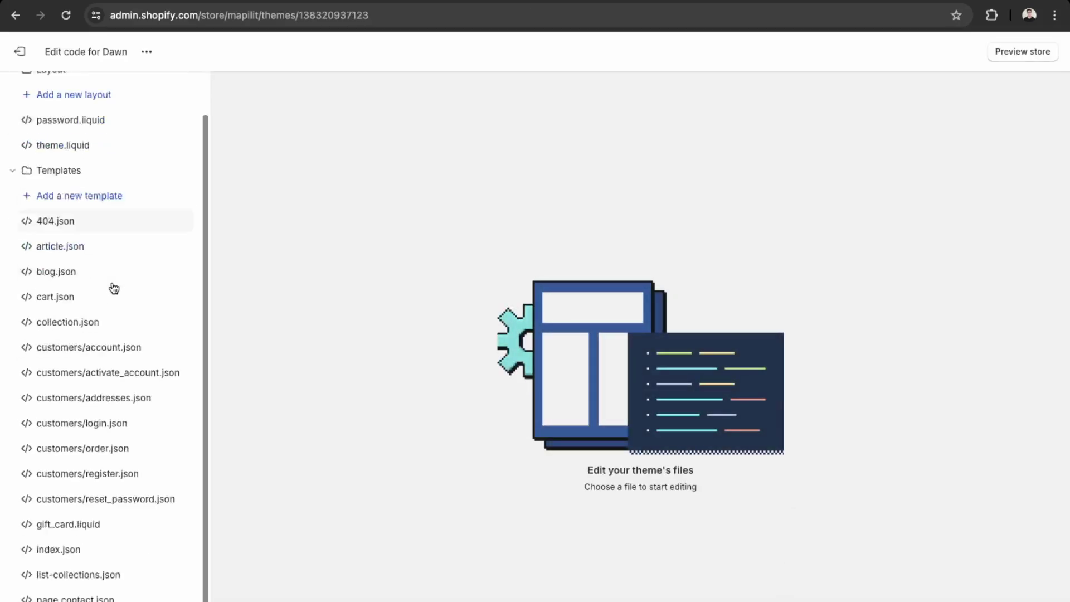
pyautogui.scroll(-2, 114, 288)
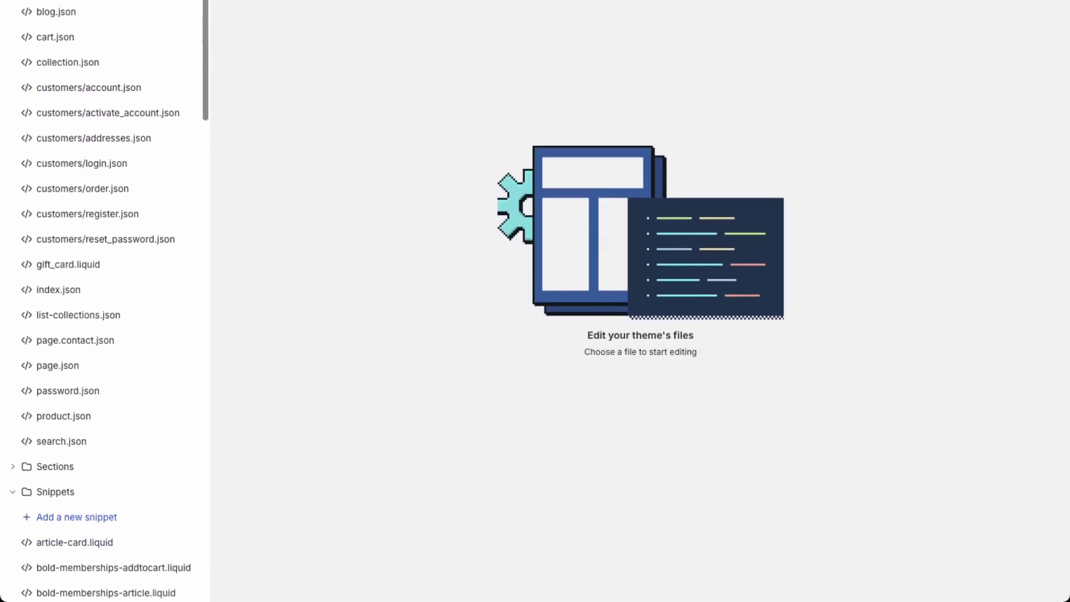
# Try adding a snippet named bold-memberships-addtocart, which turns out to already exist
pyautogui.click(72, 518)
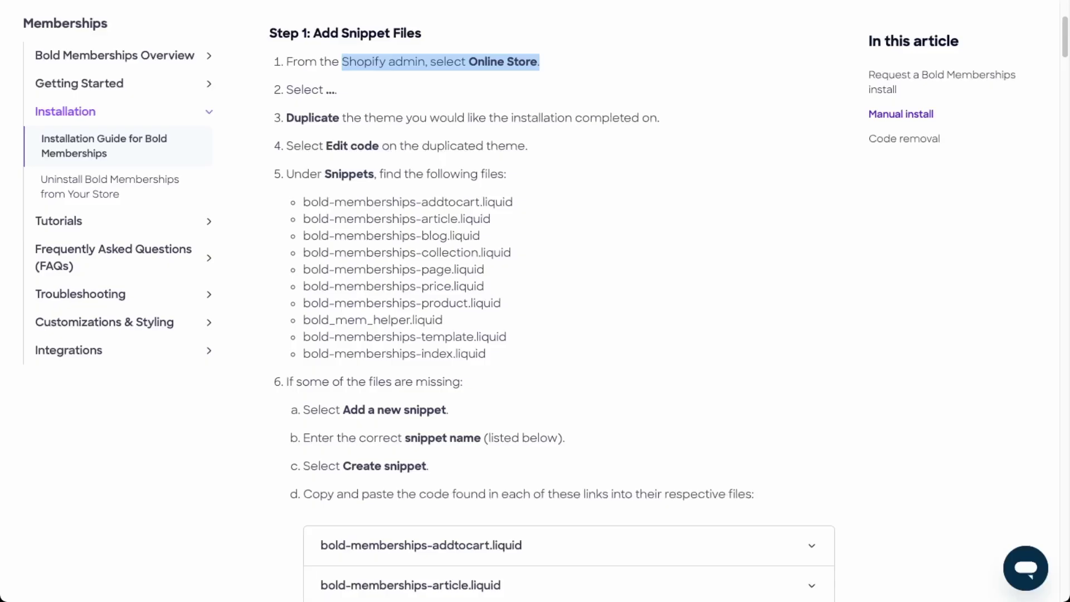
pyautogui.moveTo(518, 207); pyautogui.dragTo(373, 203)
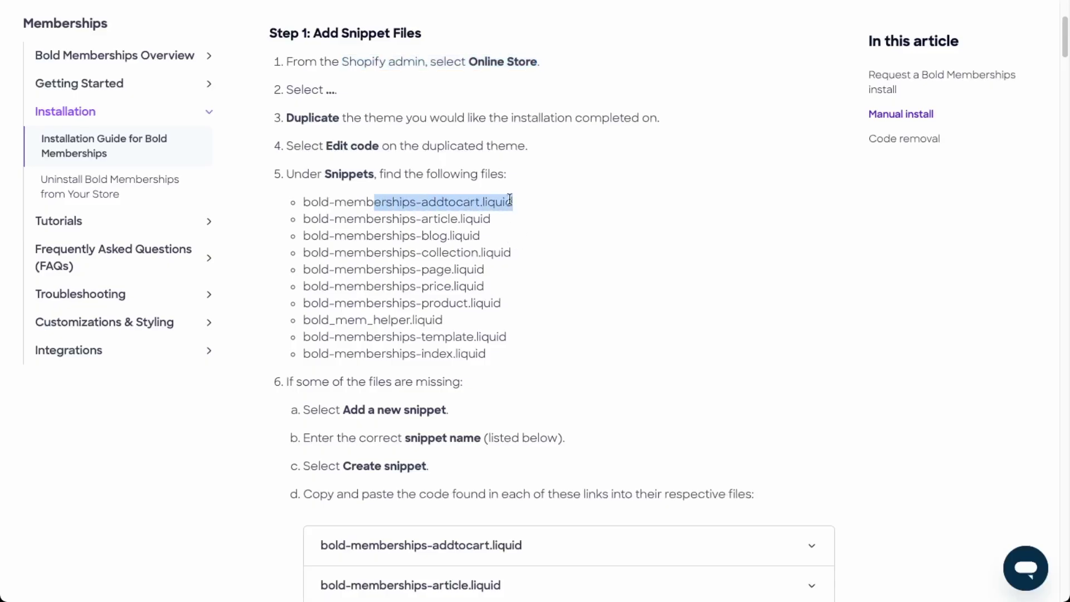
pyautogui.click(510, 204)
pyautogui.moveTo(478, 203); pyautogui.dragTo(302, 204)
pyautogui.hotkey('ctrl', 'c')
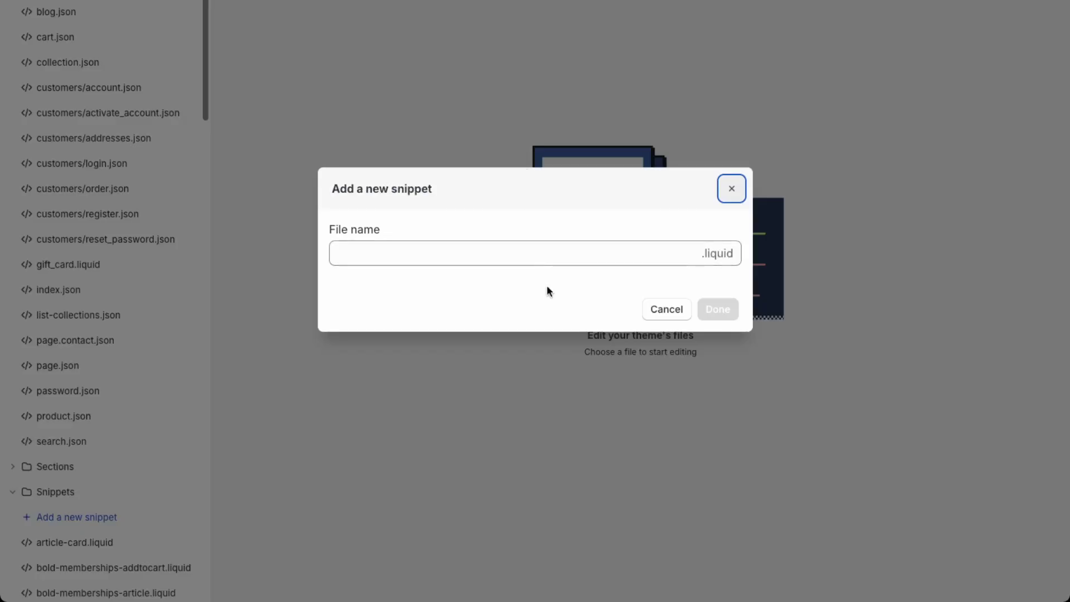
pyautogui.click(545, 258)
pyautogui.hotkey('ctrl', 'v')
pyautogui.click(718, 310)
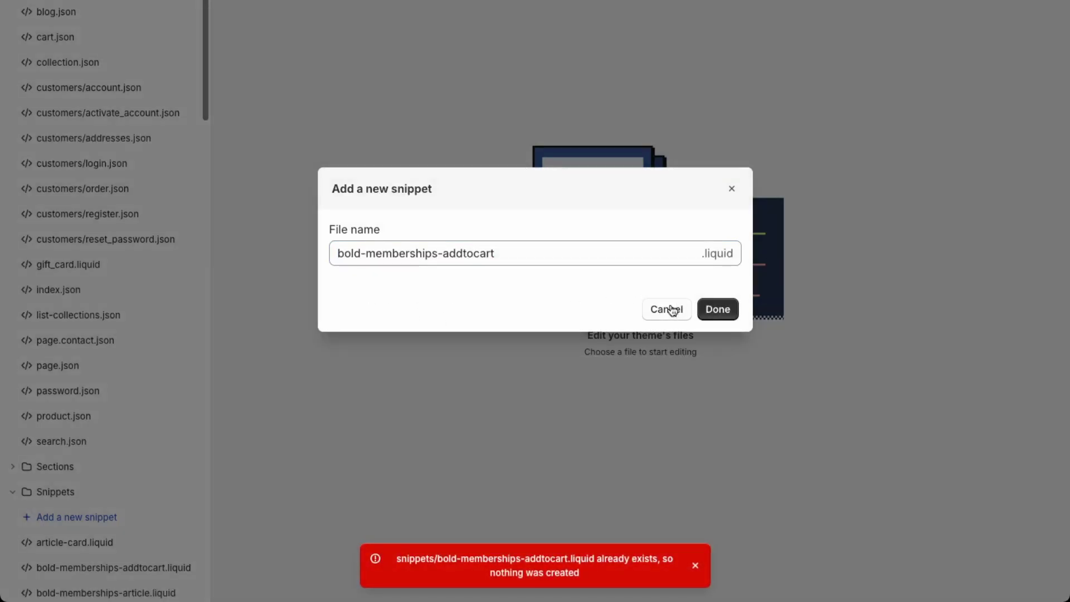
# Cancel the new snippet and open the existing bold-memberships-price and bold-memberships-article snippets
pyautogui.click(672, 309)
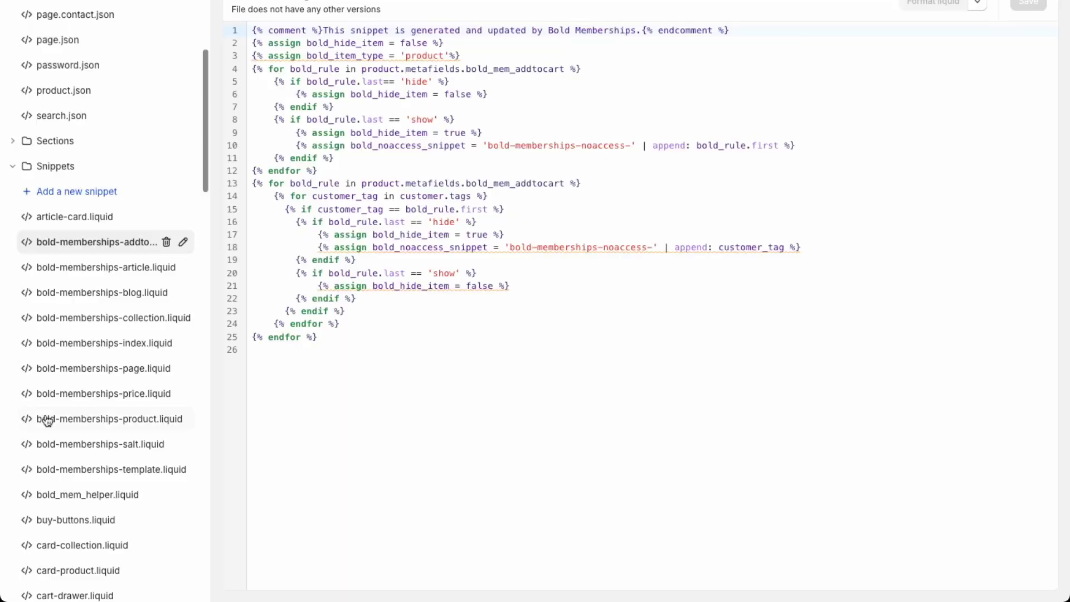
pyautogui.click(105, 396)
pyautogui.click(125, 278)
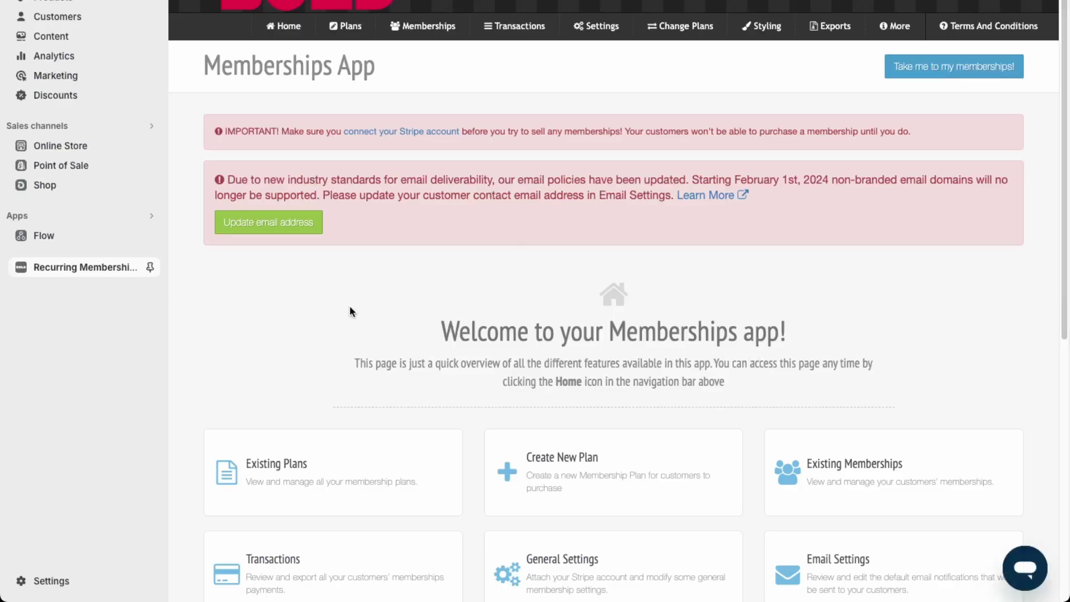
# Open the app's General Settings and connect a Stripe account for taking payments
pyautogui.scroll(-4, 356, 276)
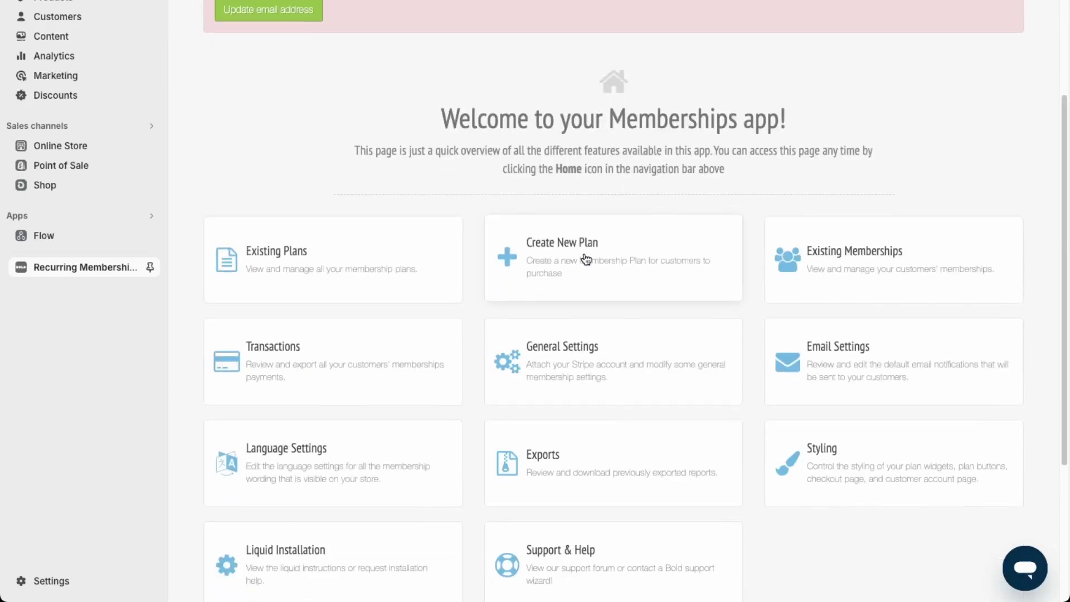
pyautogui.scroll(4, 585, 259)
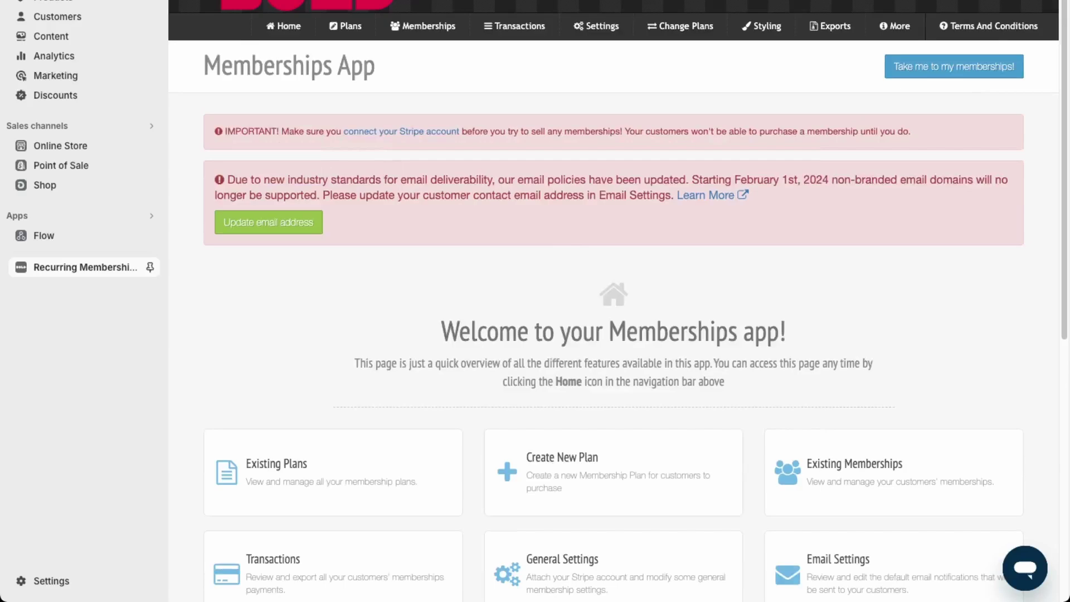
pyautogui.click(412, 134)
pyautogui.scroll(-1, 407, 137)
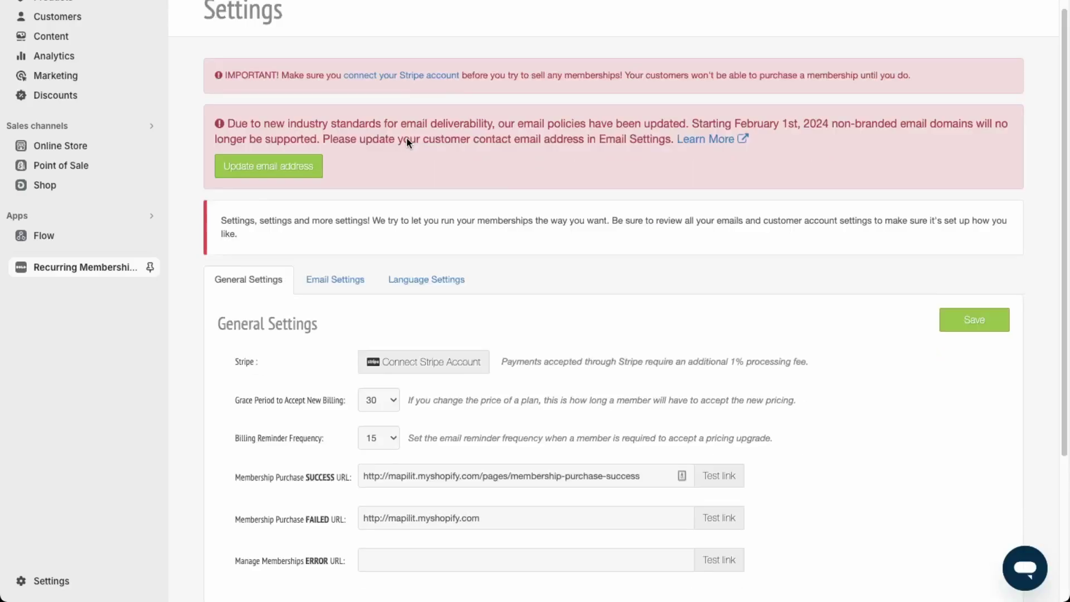
pyautogui.scroll(-2, 406, 137)
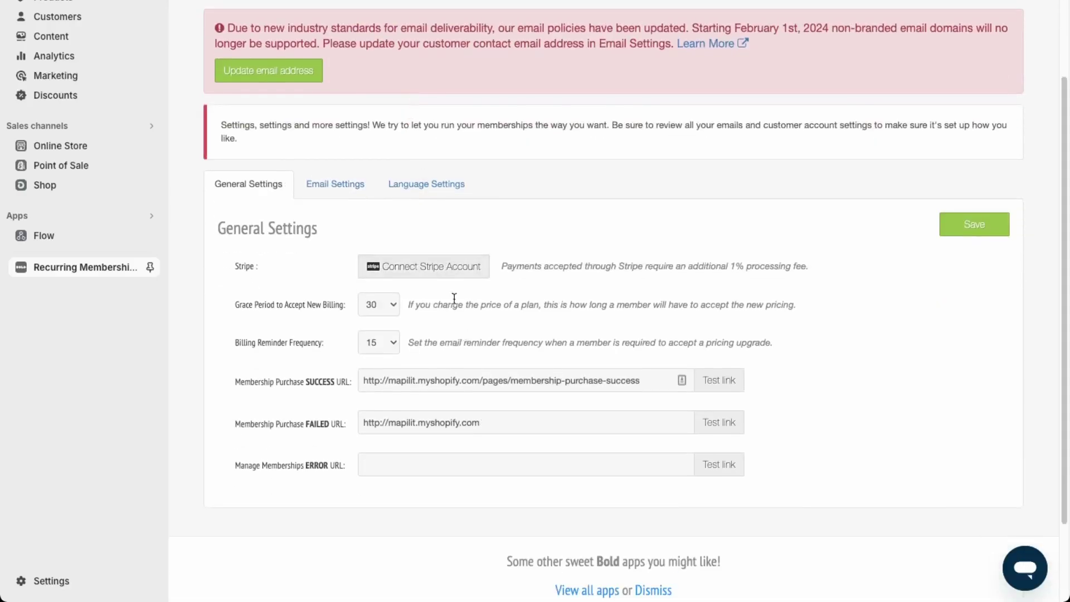
pyautogui.click(443, 267)
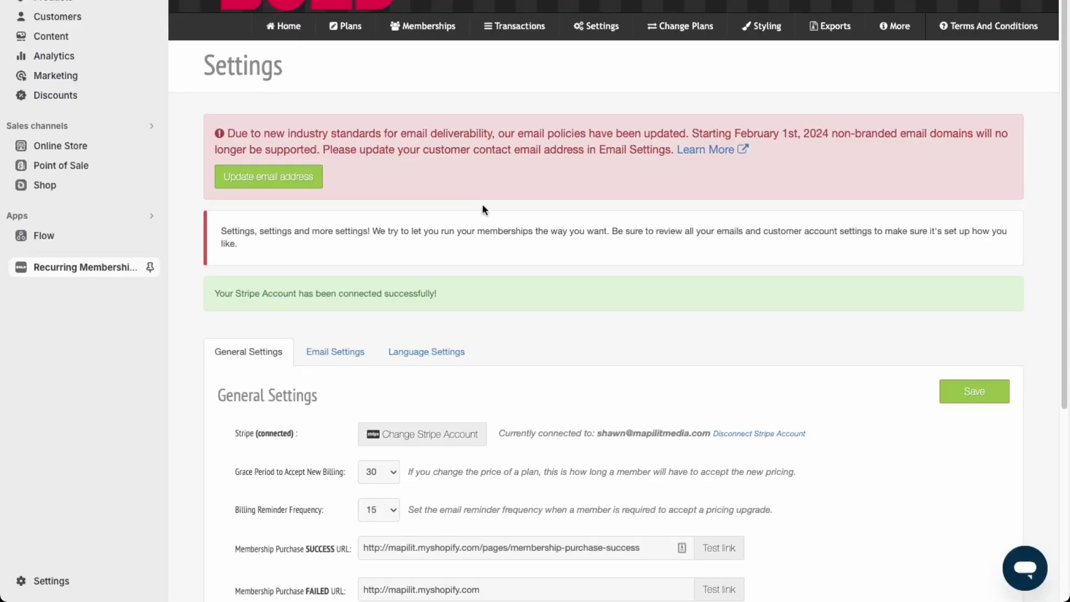
pyautogui.scroll(-3, 483, 203)
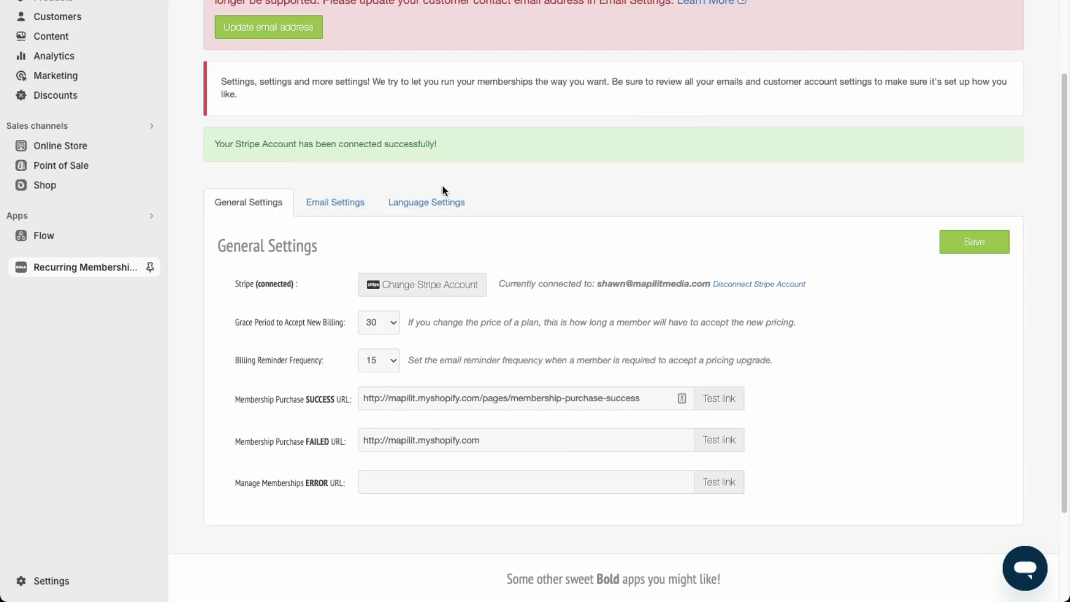
pyautogui.scroll(-3, 329, 240)
pyautogui.scroll(4, 321, 262)
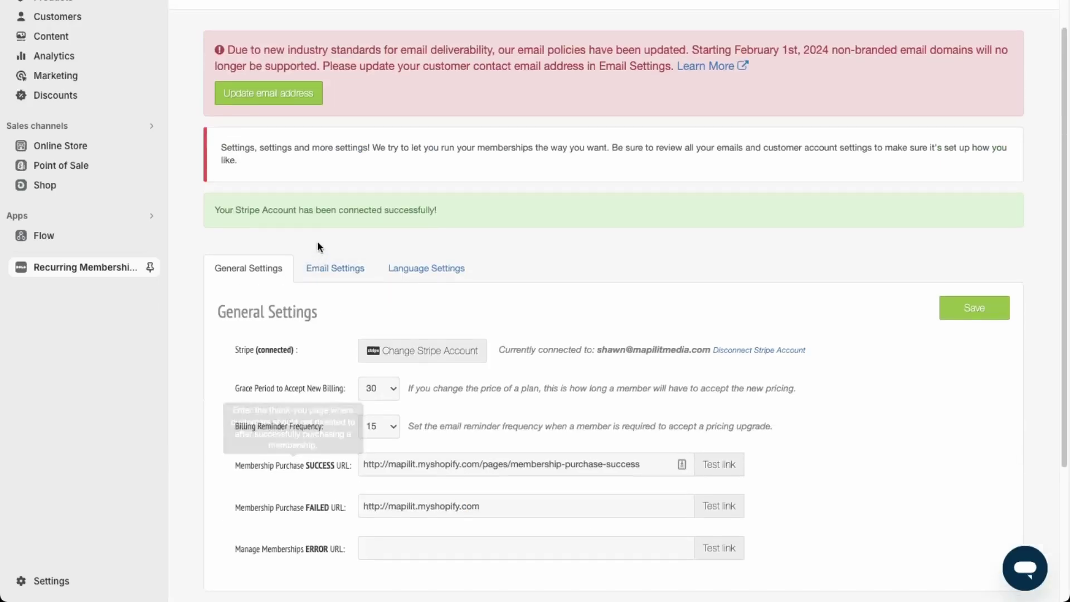
pyautogui.click(322, 270)
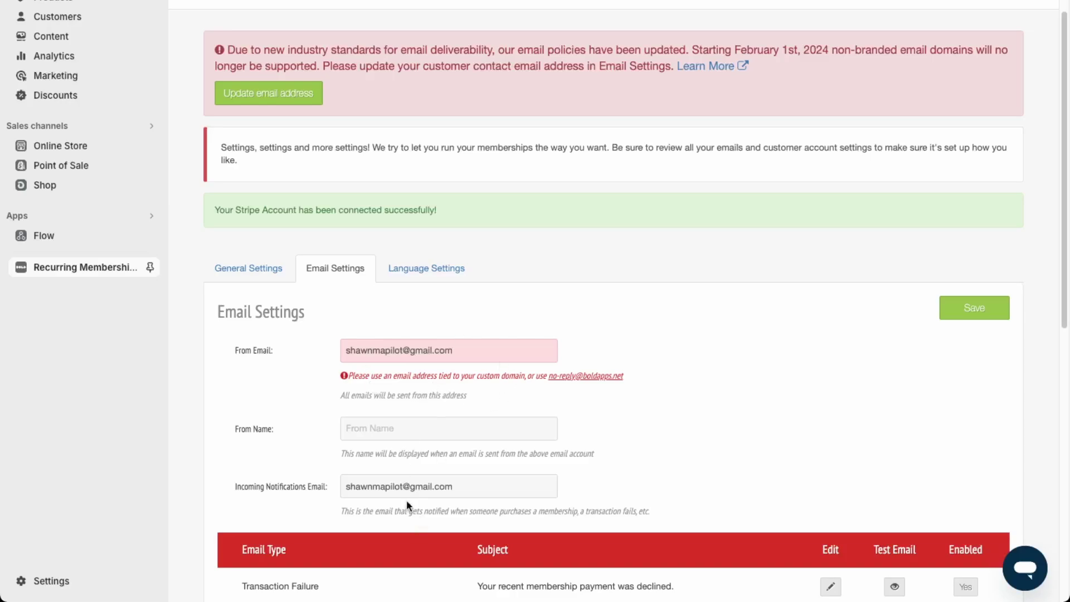
pyautogui.scroll(-3, 406, 497)
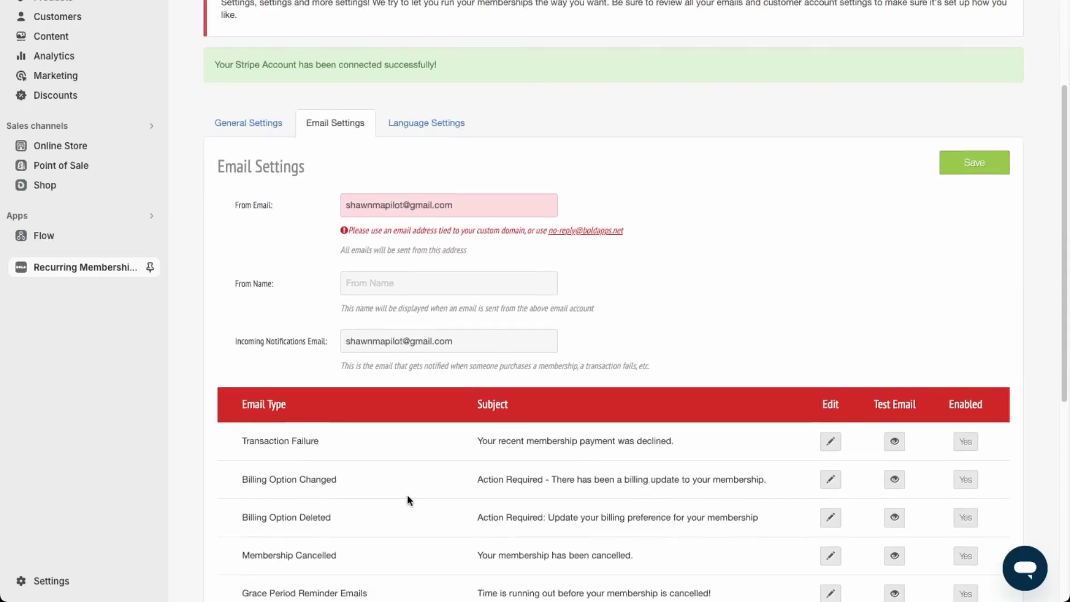
pyautogui.click(429, 123)
pyautogui.scroll(-6, 498, 122)
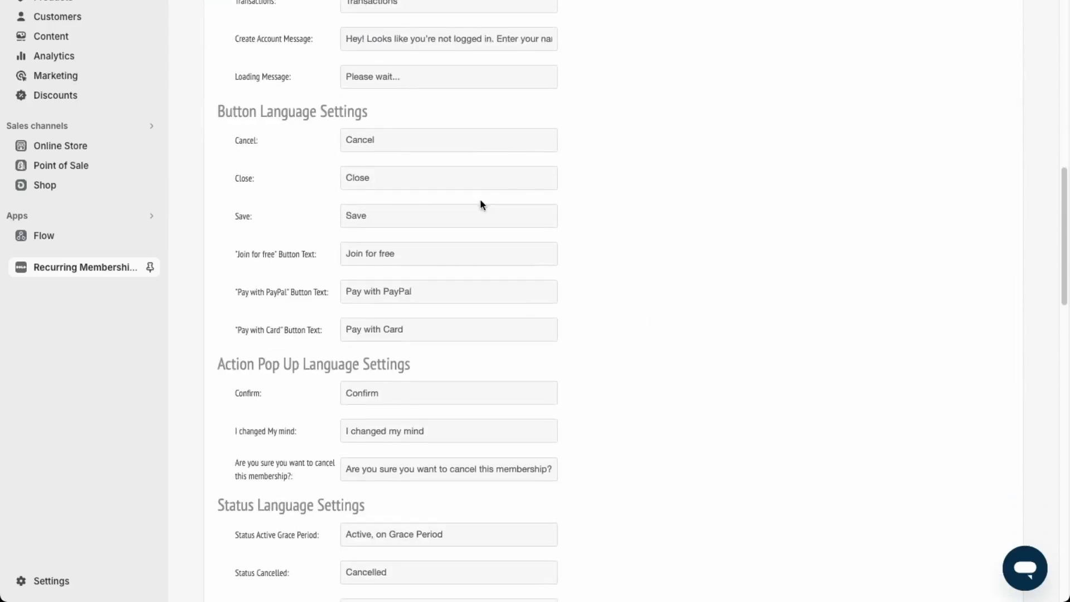
pyautogui.scroll(15, 482, 204)
pyautogui.click(264, 353)
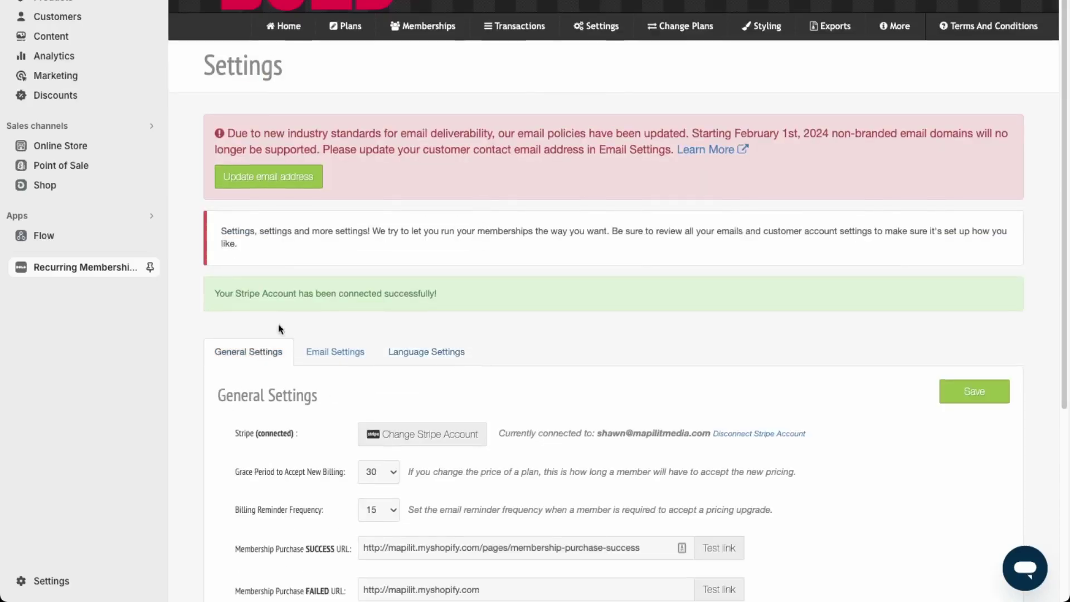
# Create a new plan named 'Shopify Support', tag 'support', description 'Get 30 day unlimited Shopify Help'
pyautogui.click(290, 26)
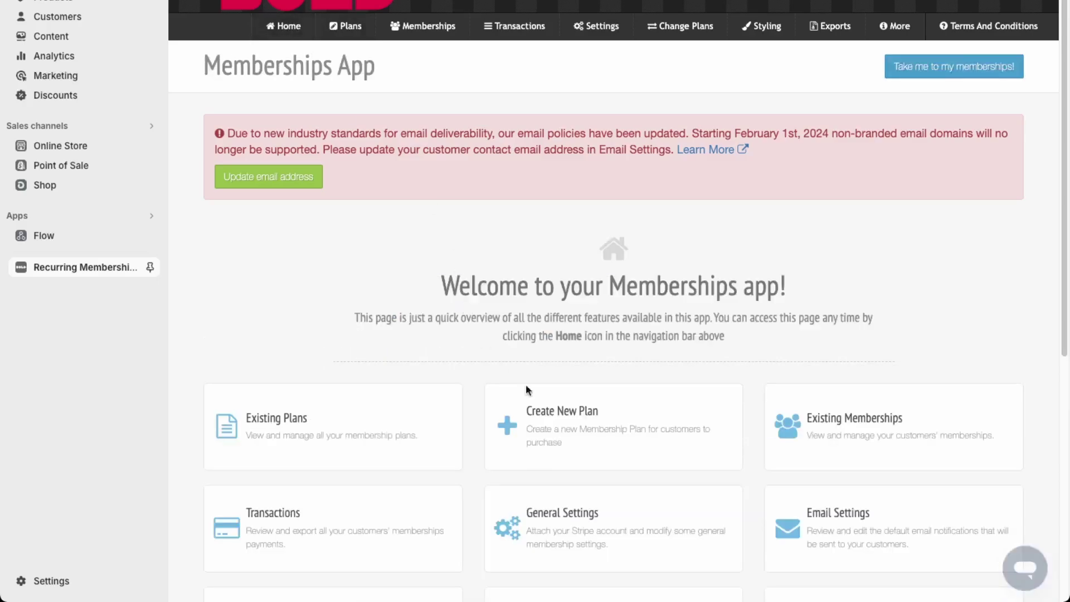
pyautogui.click(522, 448)
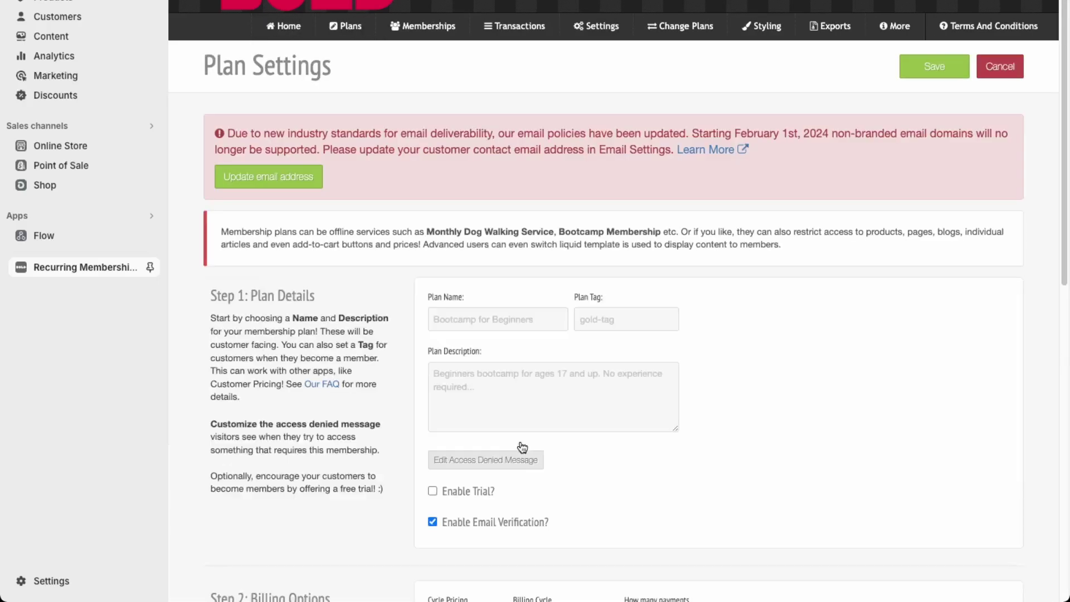
pyautogui.click(485, 318)
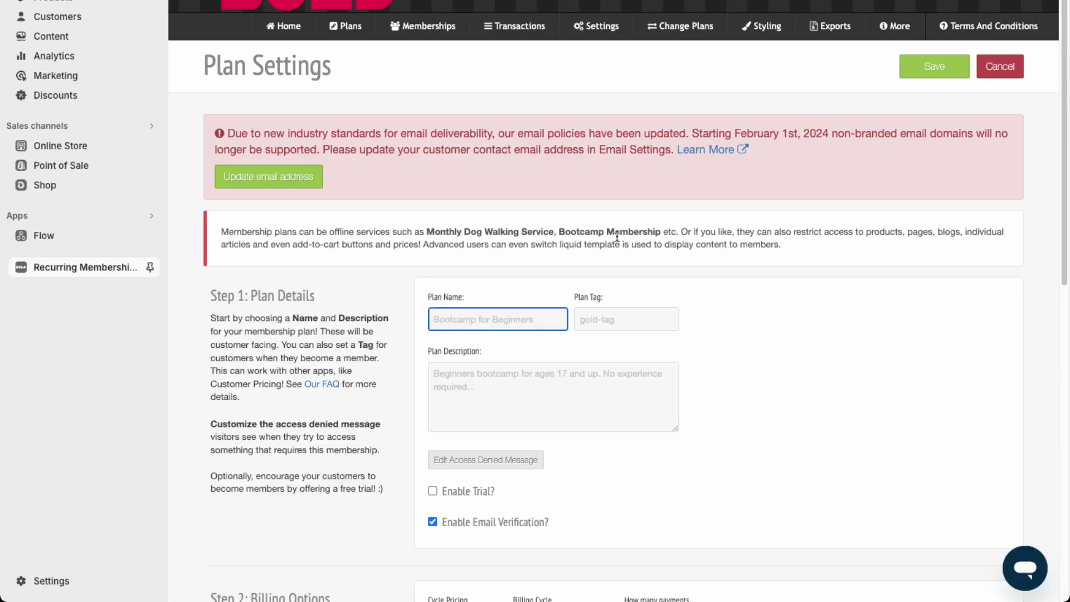
pyautogui.write('Shopify Support')
pyautogui.press('Tab')
pyautogui.write('support')
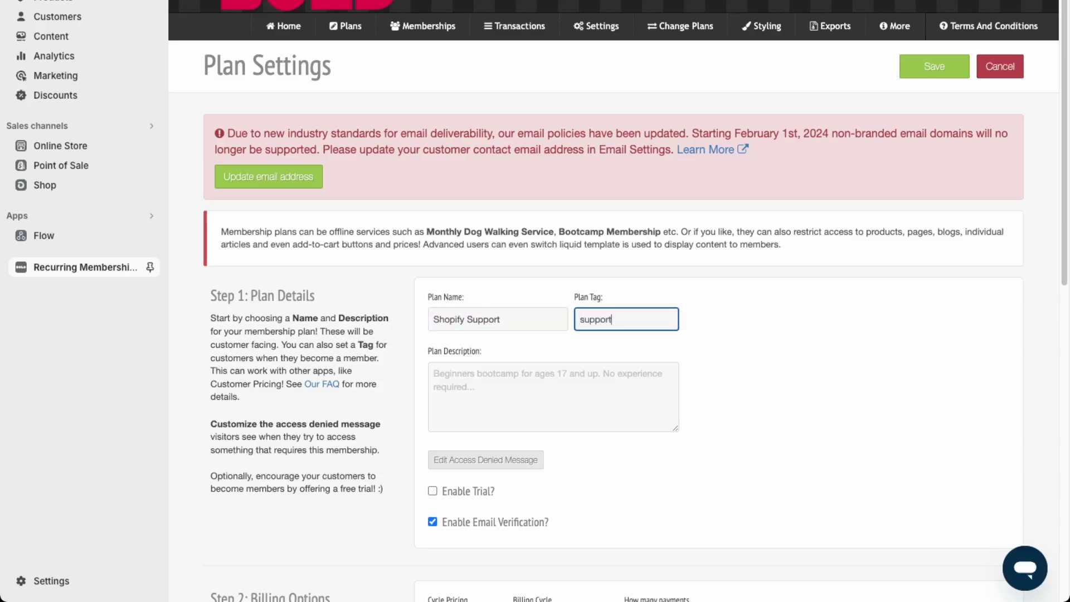
pyautogui.press('Tab')
pyautogui.write('Get ')
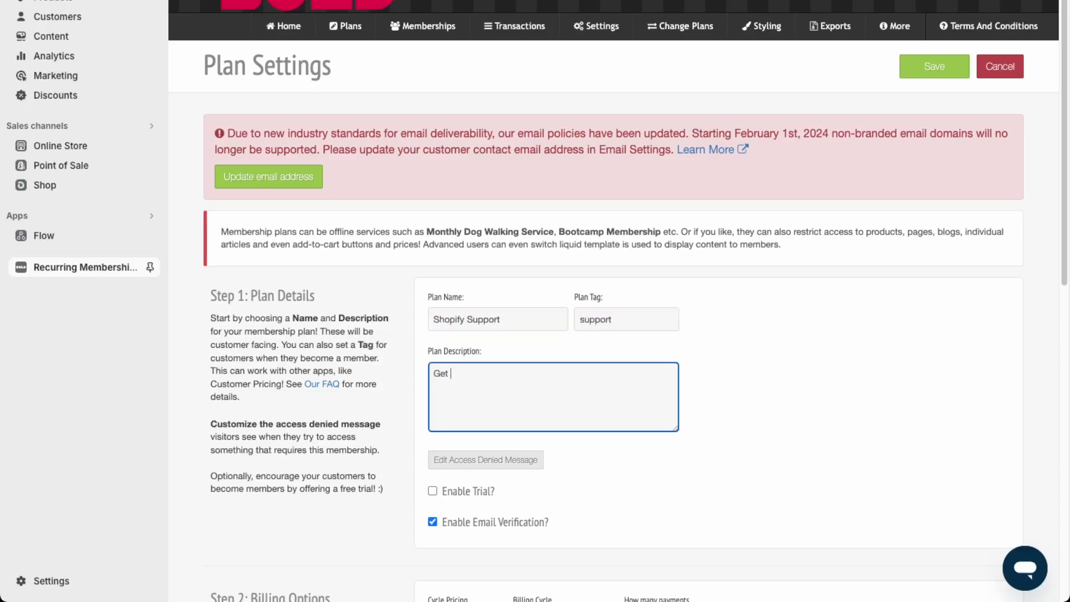
pyautogui.write('30 dat unlimited Shopify Help')
pyautogui.scroll(-2, 518, 245)
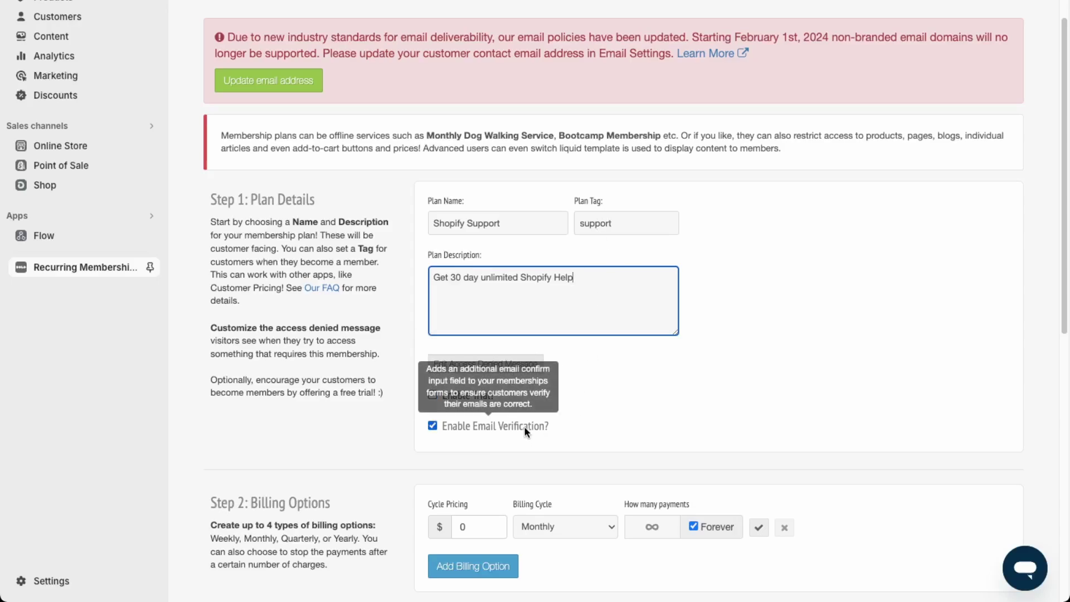
# Set the first billing option to $199.00 Monthly, repeating forever, and save it
pyautogui.scroll(-4, 524, 425)
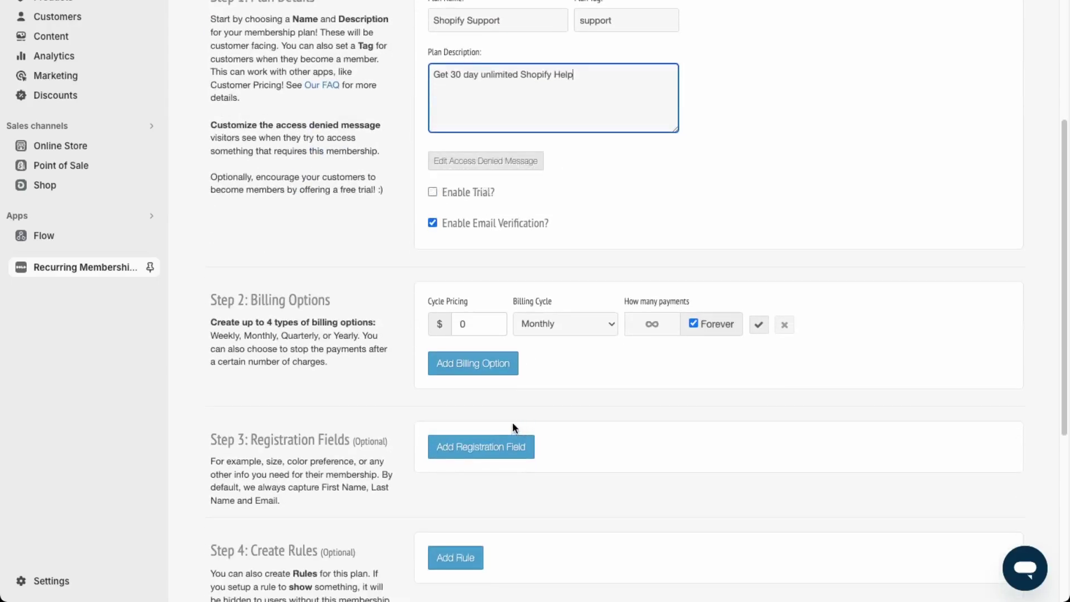
pyautogui.doubleClick(463, 330)
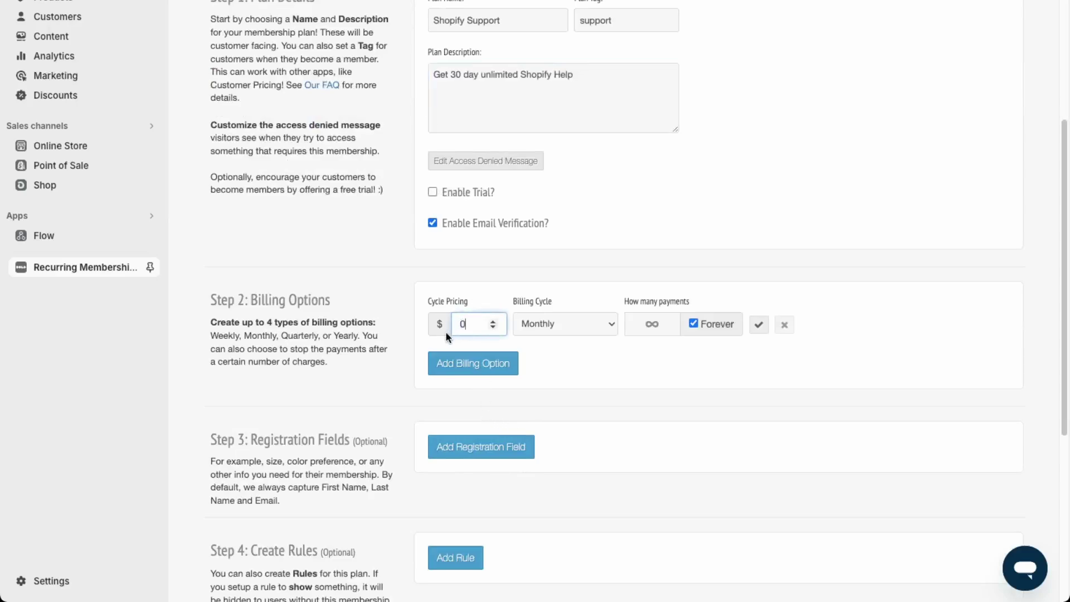
pyautogui.write('199')
pyautogui.press('Tab')
pyautogui.press('Tab')
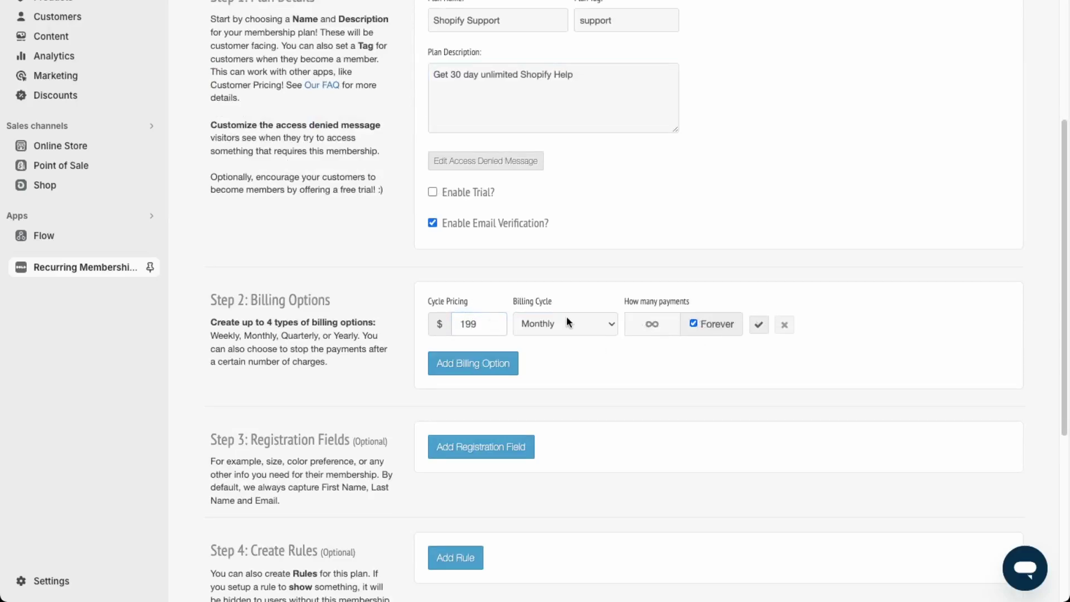
pyautogui.click(693, 324)
pyautogui.click(660, 325)
pyautogui.write('12')
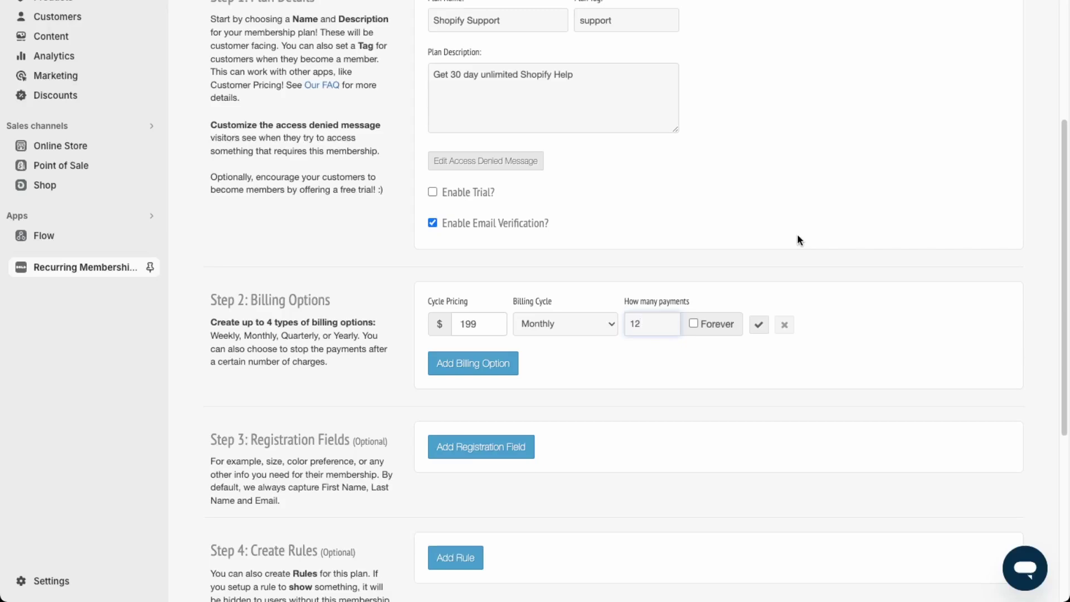
pyautogui.press('BackSpace')
pyautogui.click(693, 324)
pyautogui.click(758, 326)
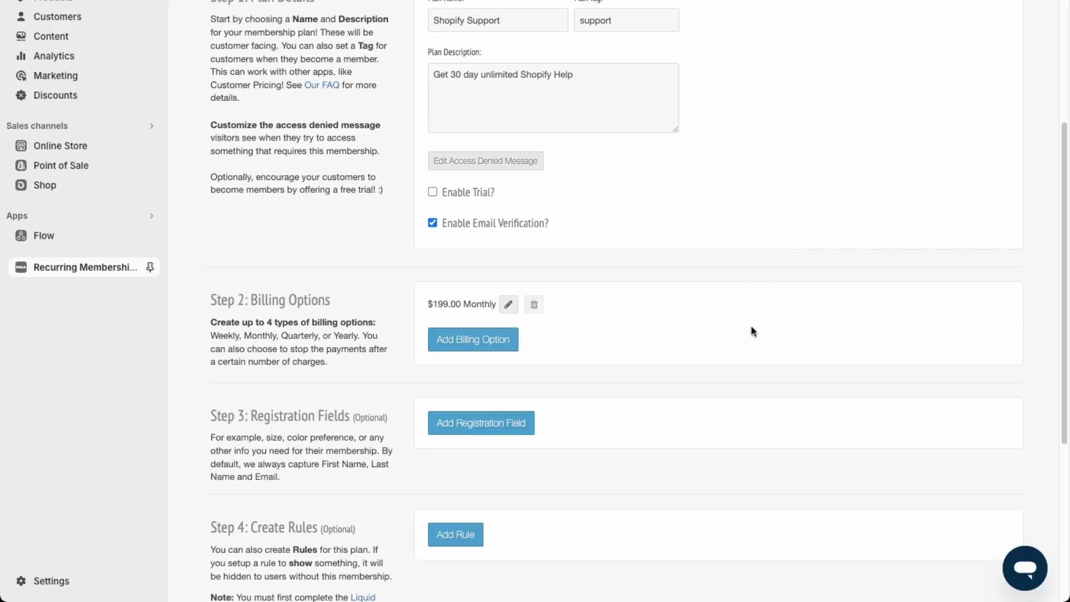
# Add a second billing option at $999.00 Yearly and save it
pyautogui.click(504, 348)
pyautogui.click(570, 366)
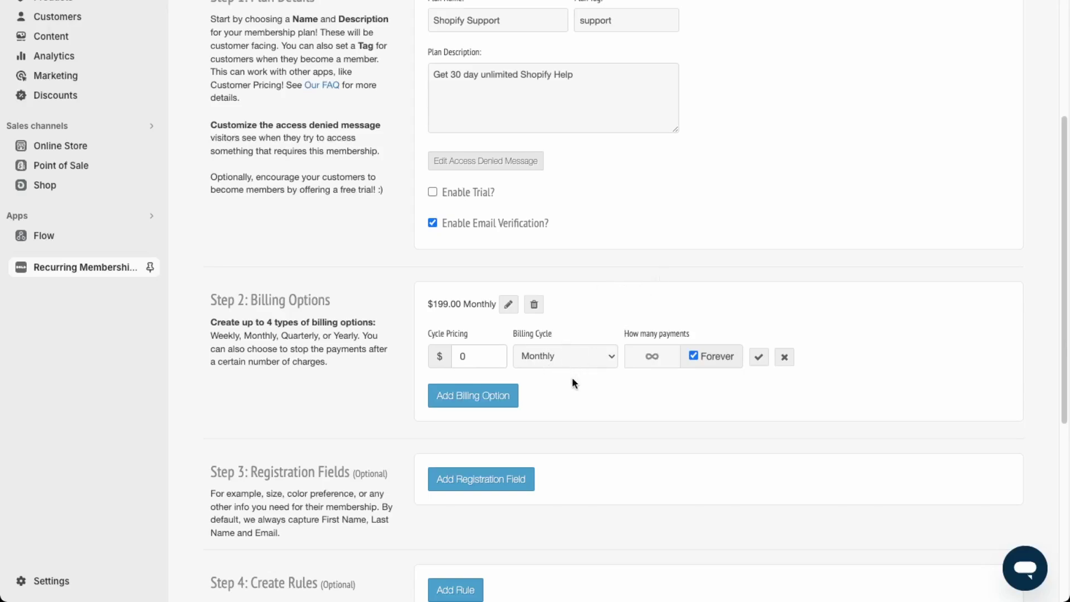
pyautogui.click(532, 355)
pyautogui.hotkey('shift', 'Tab')
pyautogui.press('BackSpace')
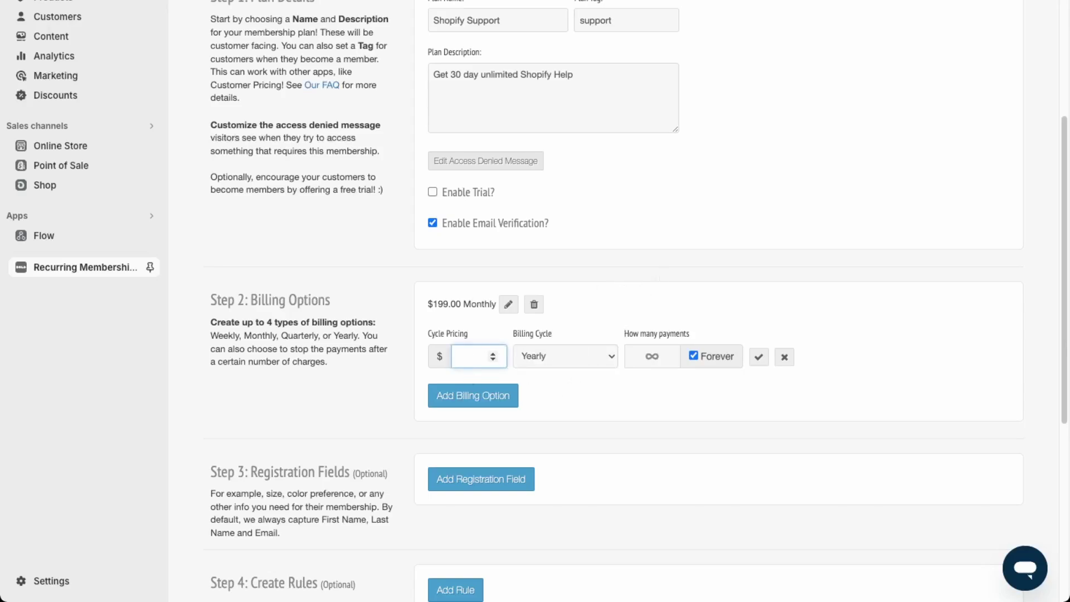
pyautogui.write('999')
pyautogui.click(758, 358)
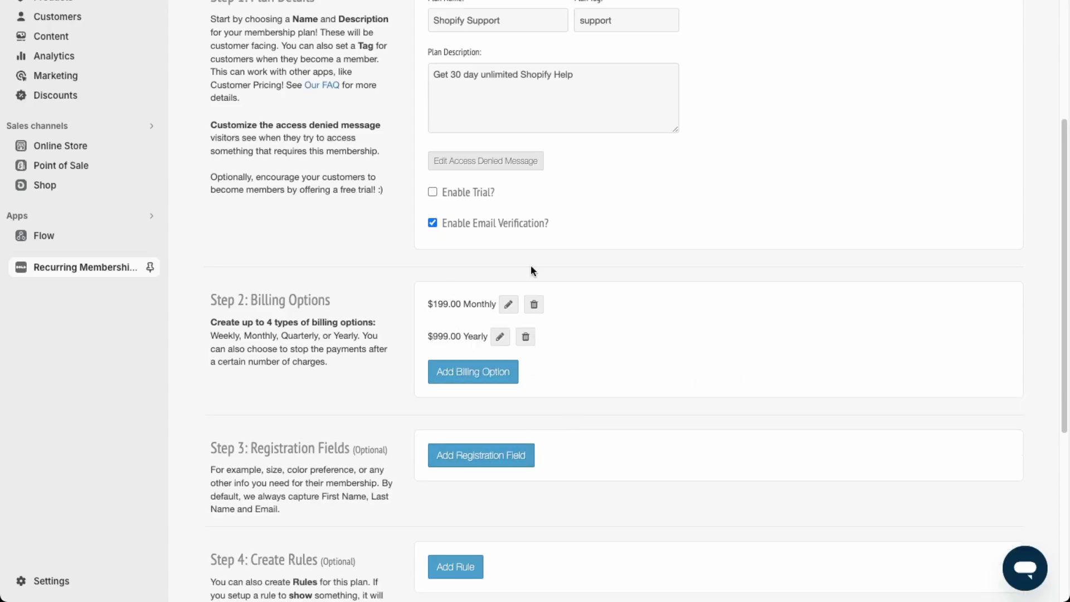
# Add a custom registration field named 'Shopify URL' and mark it Required
pyautogui.click(522, 463)
pyautogui.scroll(-3, 567, 418)
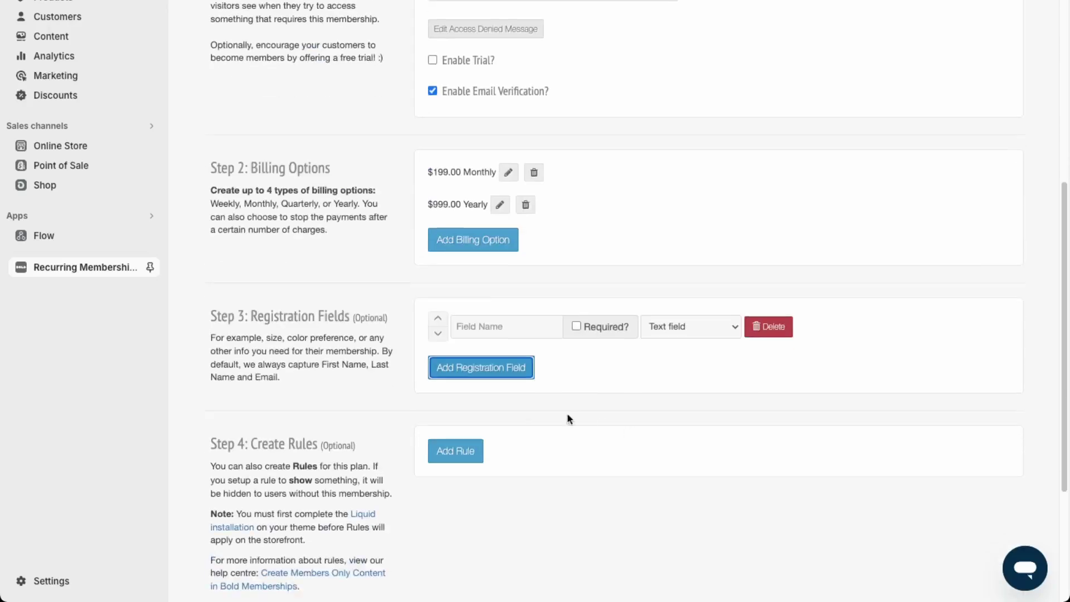
pyautogui.click(493, 335)
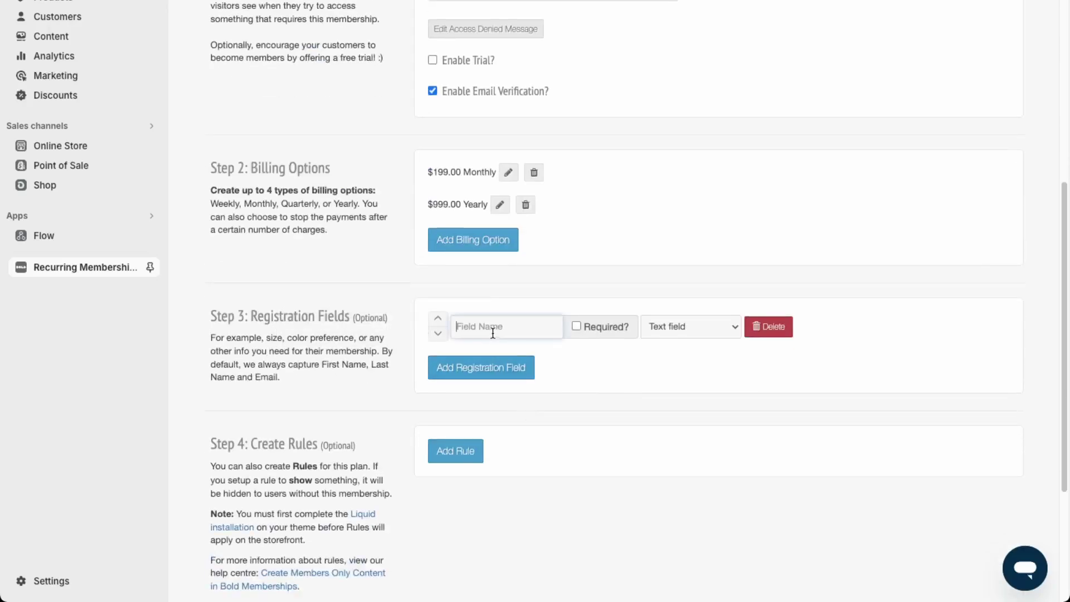
pyautogui.write('Shopify IURL')
pyautogui.press('Tab')
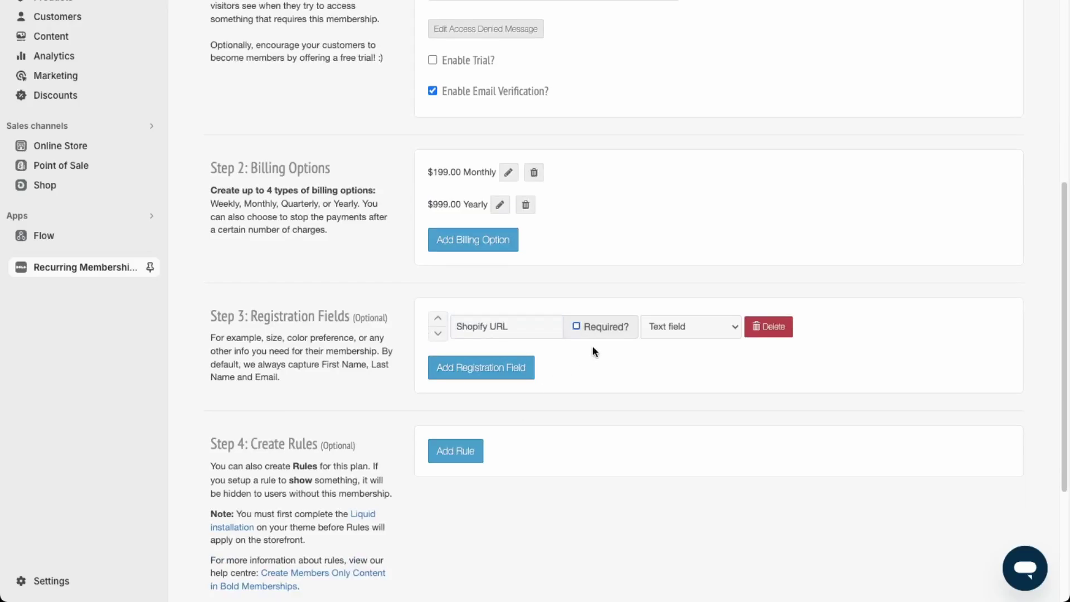
pyautogui.click(576, 326)
pyautogui.click(720, 333)
# Add an access rule set to Show a Product, then go to the store's product list
pyautogui.scroll(-3, 503, 374)
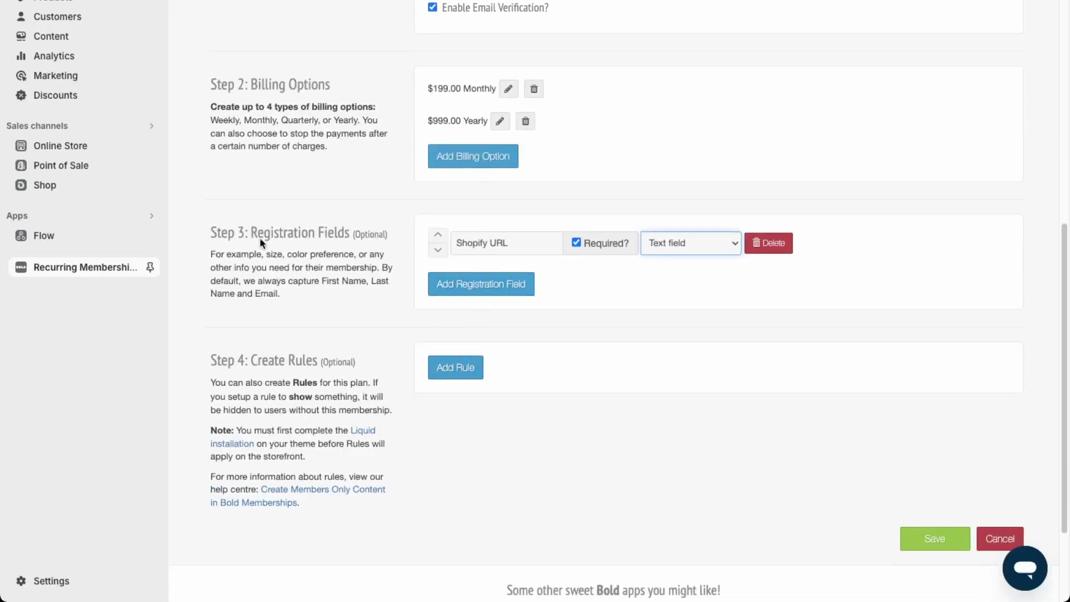
pyautogui.click(474, 372)
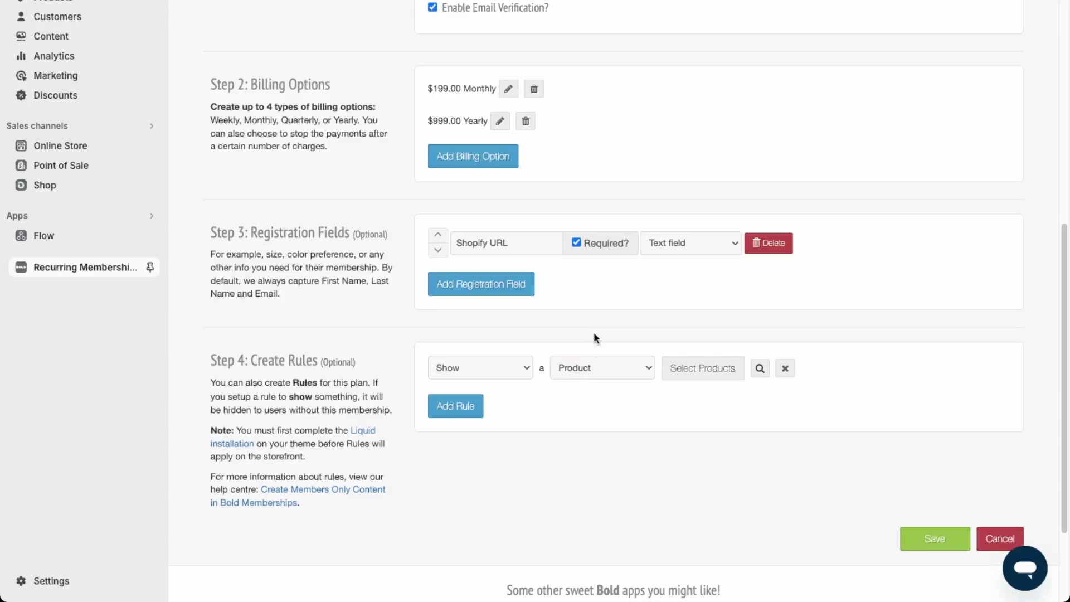
pyautogui.click(595, 368)
pyautogui.click(600, 383)
pyautogui.click(593, 369)
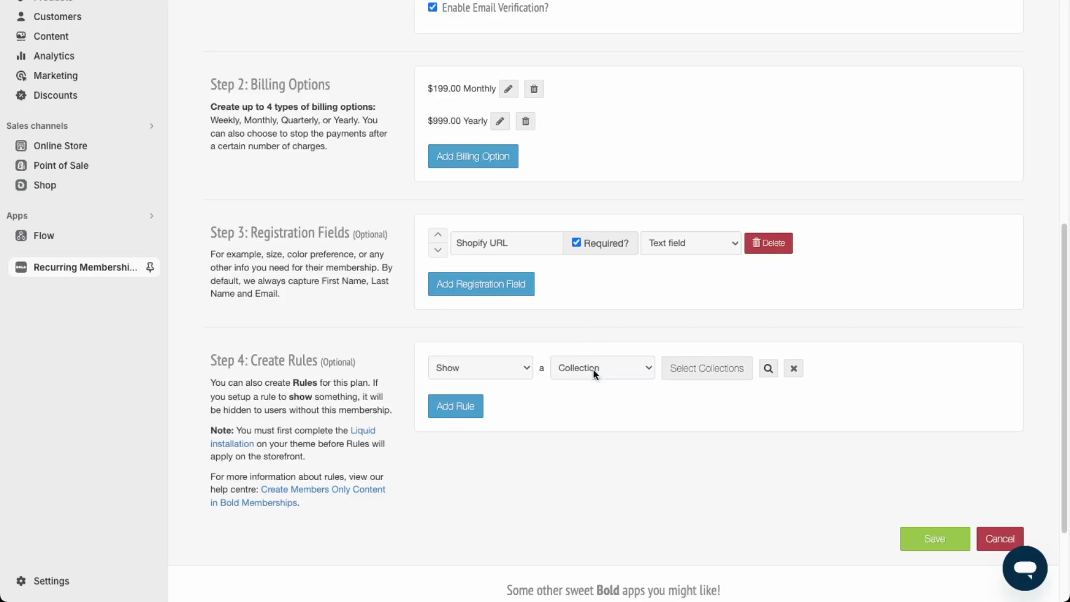
pyautogui.click(593, 349)
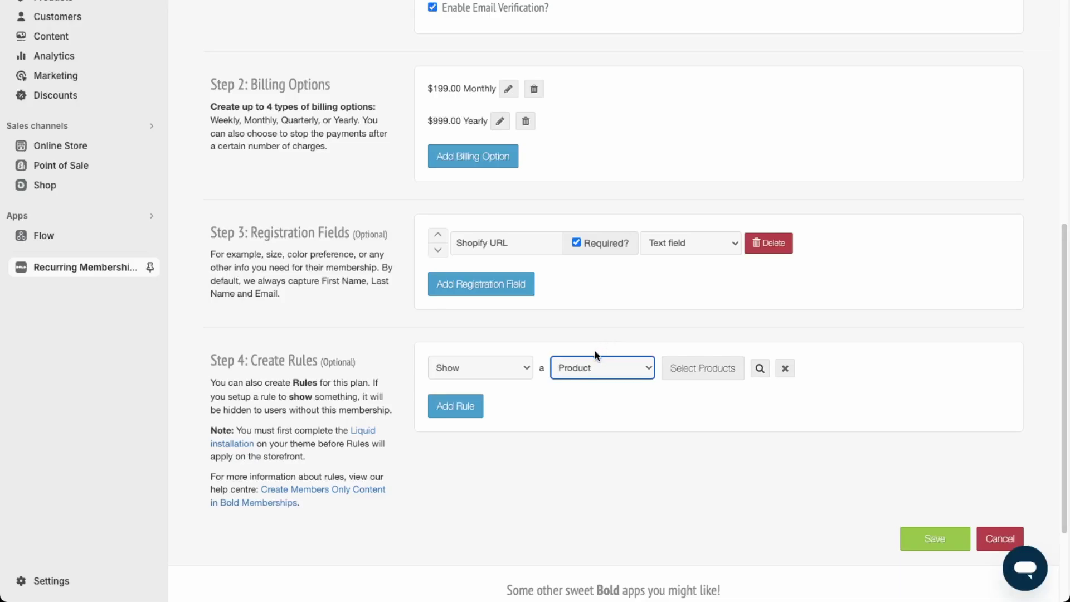
pyautogui.click(698, 375)
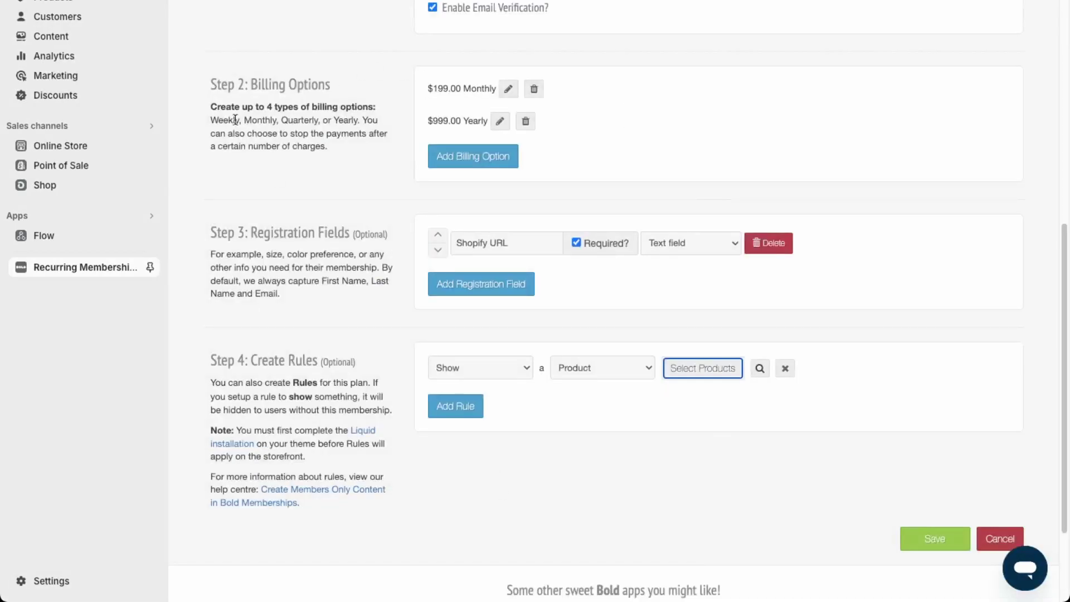
pyautogui.doubleClick(60, 3)
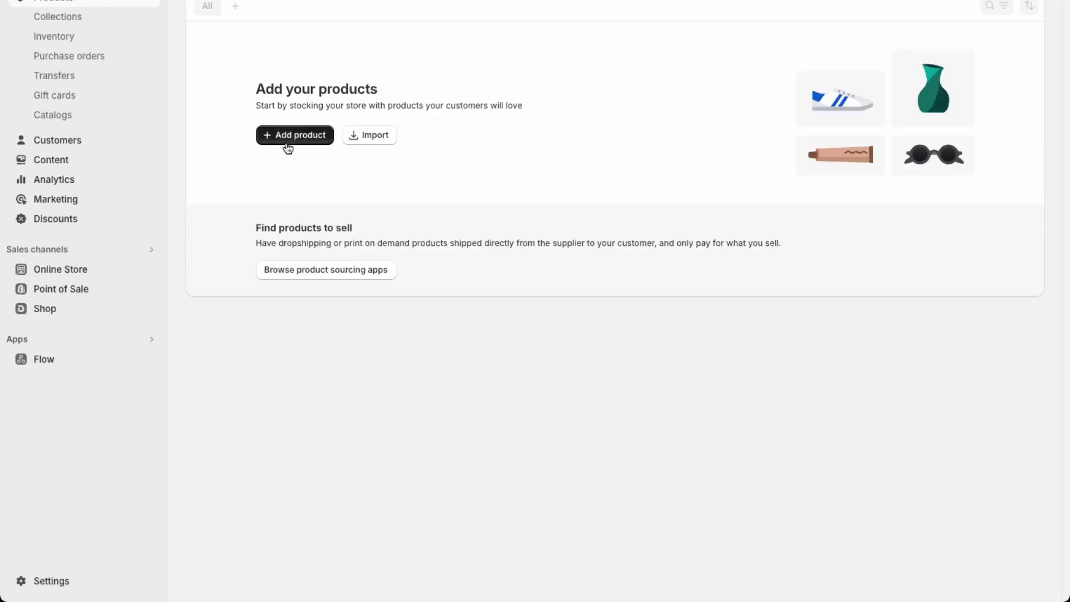
# Add a new product titled 'Shopify Help' with the description 'Get help on a Shopify task'
pyautogui.click(284, 143)
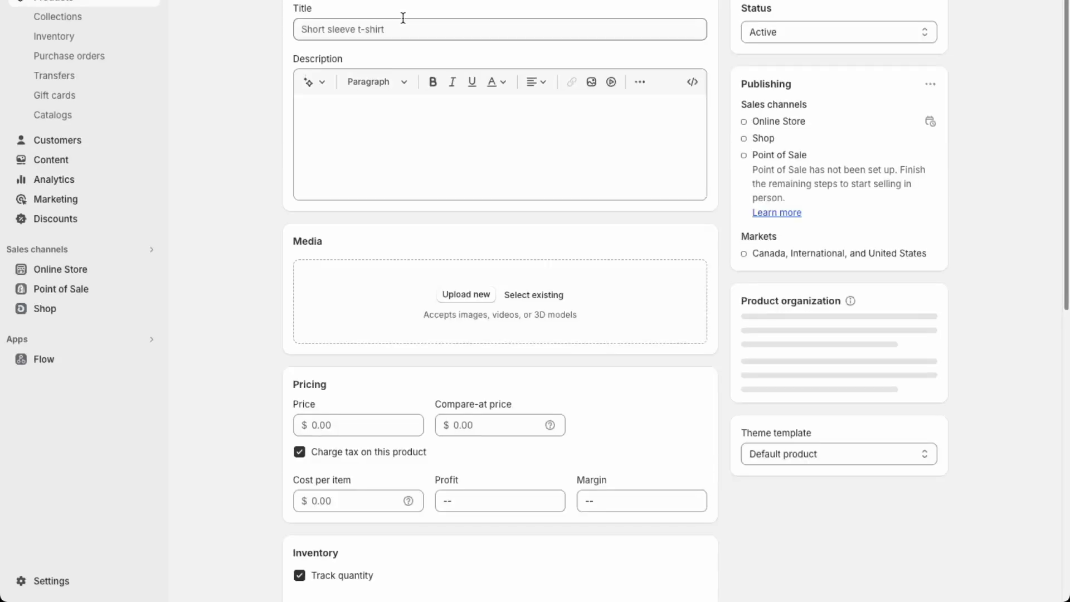
pyautogui.click(380, 32)
pyautogui.write('Socks')
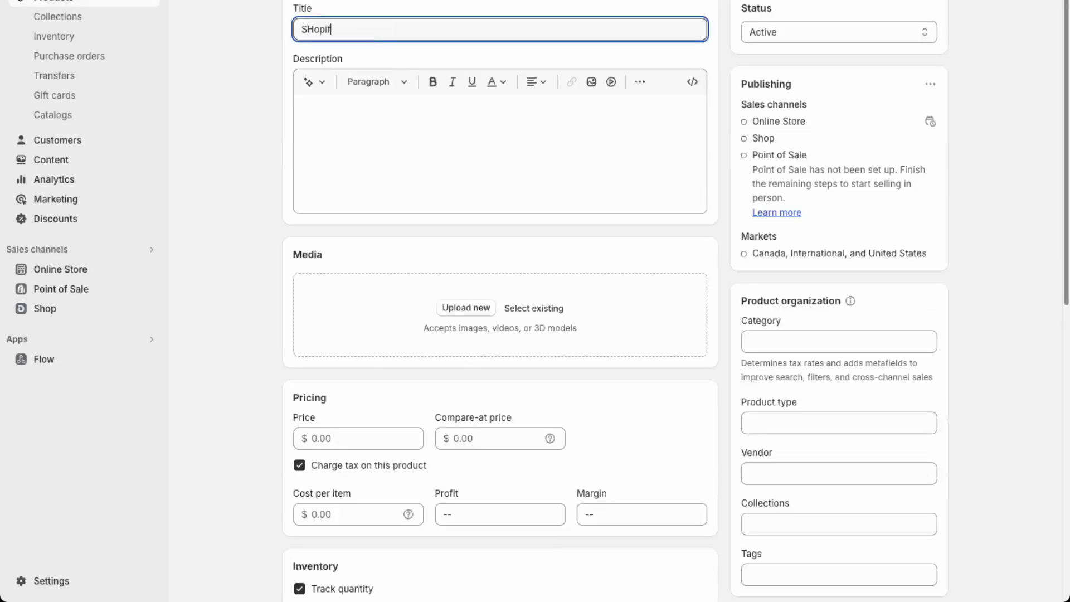
pyautogui.press('BackSpace')
pyautogui.press('BackSpace')
pyautogui.press('BackSpace')
pyautogui.press('BackSpace')
pyautogui.write('hopify Help')
pyautogui.press('Tab')
pyautogui.press('Tab')
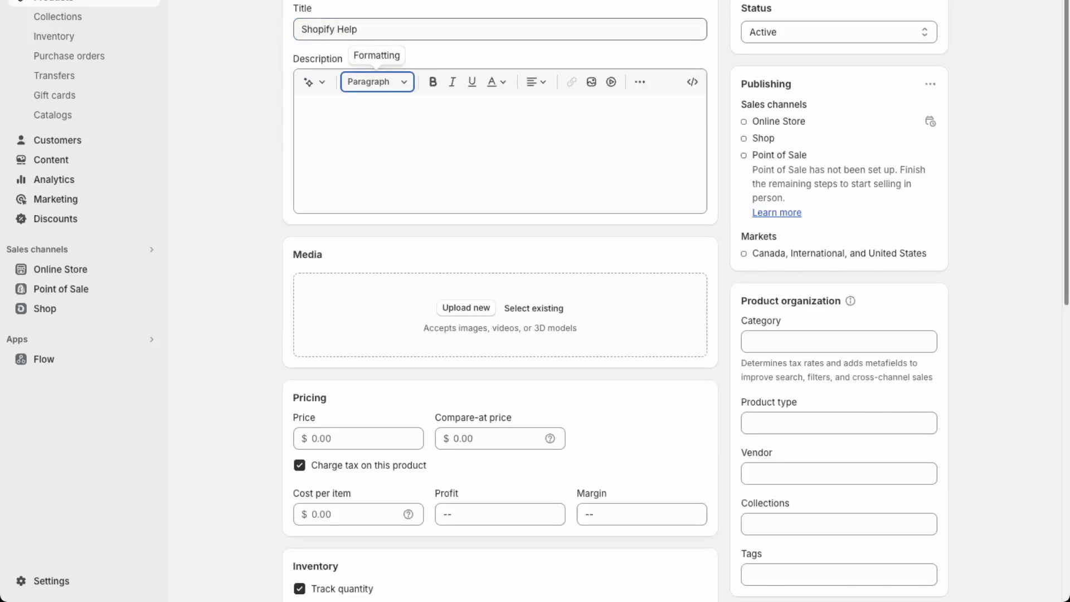
pyautogui.click(405, 155)
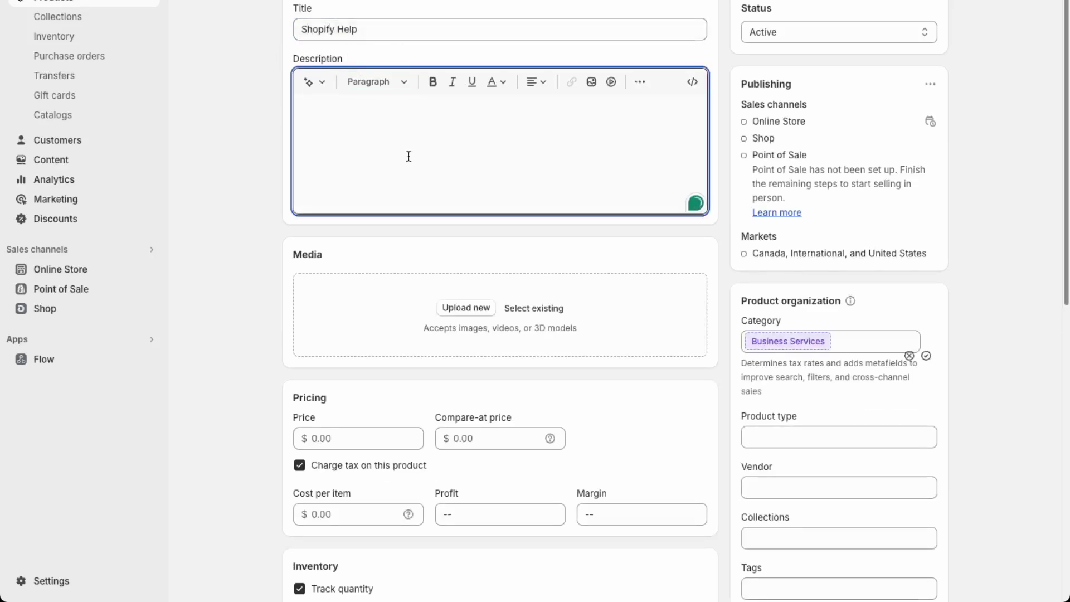
pyautogui.write('Get ')
pyautogui.write('30')
pyautogui.write('elp on a S')
pyautogui.write('hopify task')
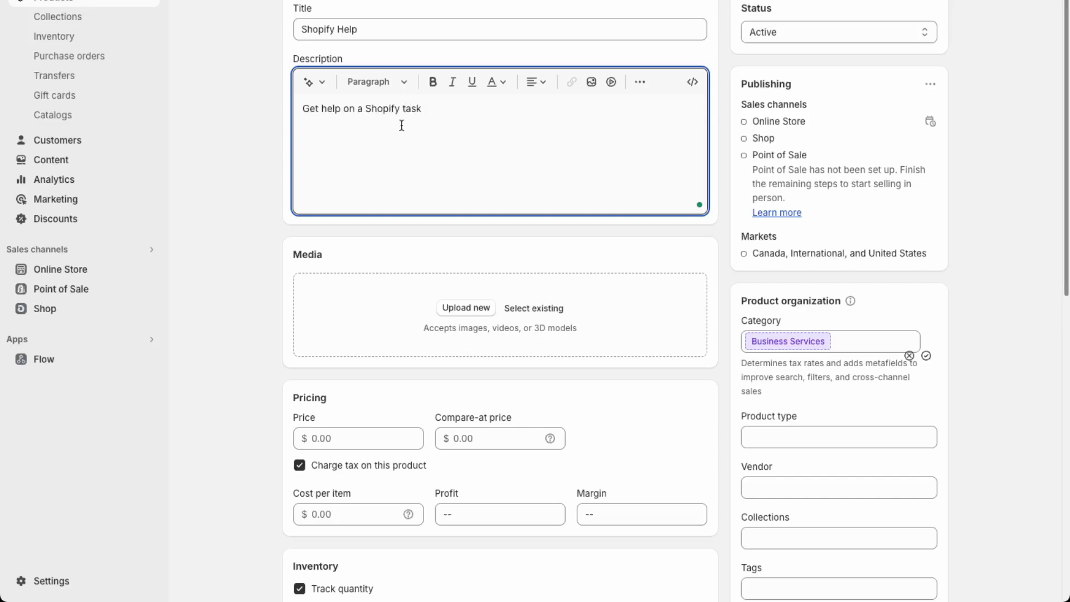
# Mark the product as not physical and save it with Ctrl+S
pyautogui.scroll(-5, 354, 497)
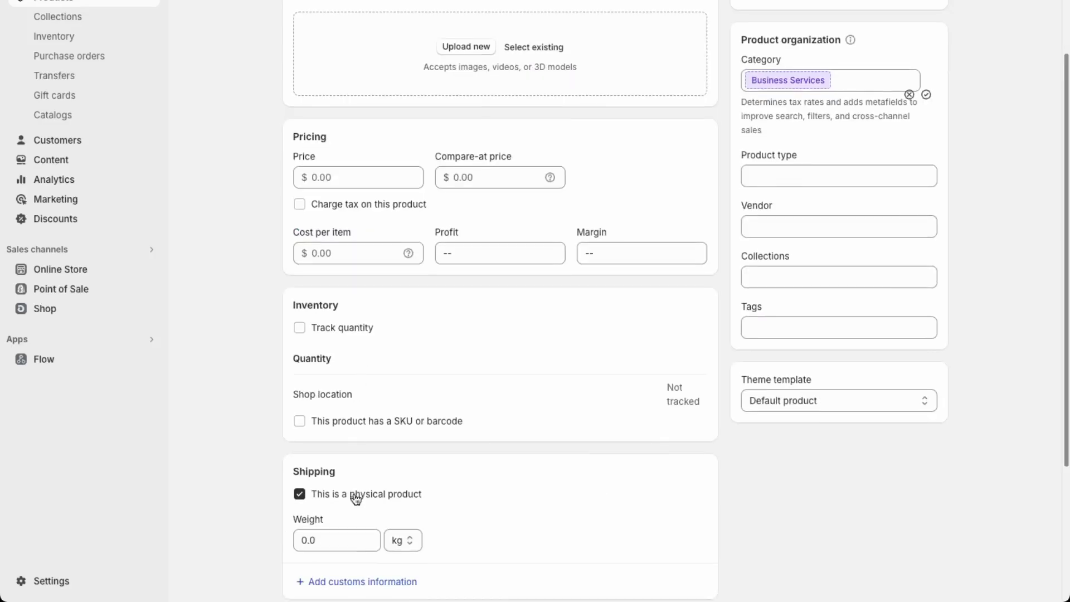
pyautogui.click(353, 497)
pyautogui.scroll(-2, 518, 476)
pyautogui.scroll(4, 734, 465)
pyautogui.scroll(4, 735, 462)
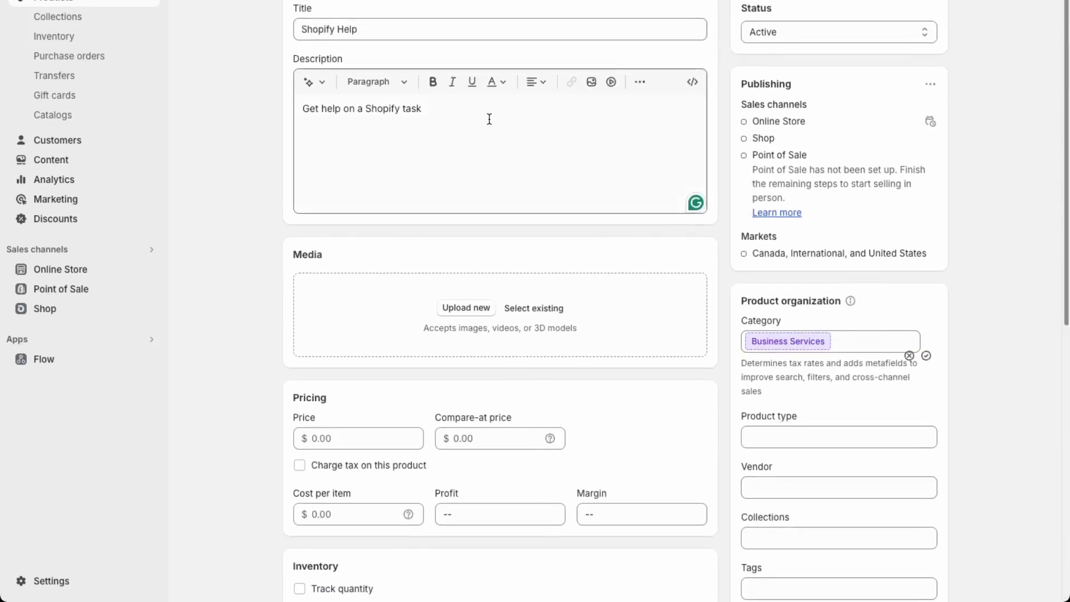
pyautogui.hotkey('ctrl', 's')
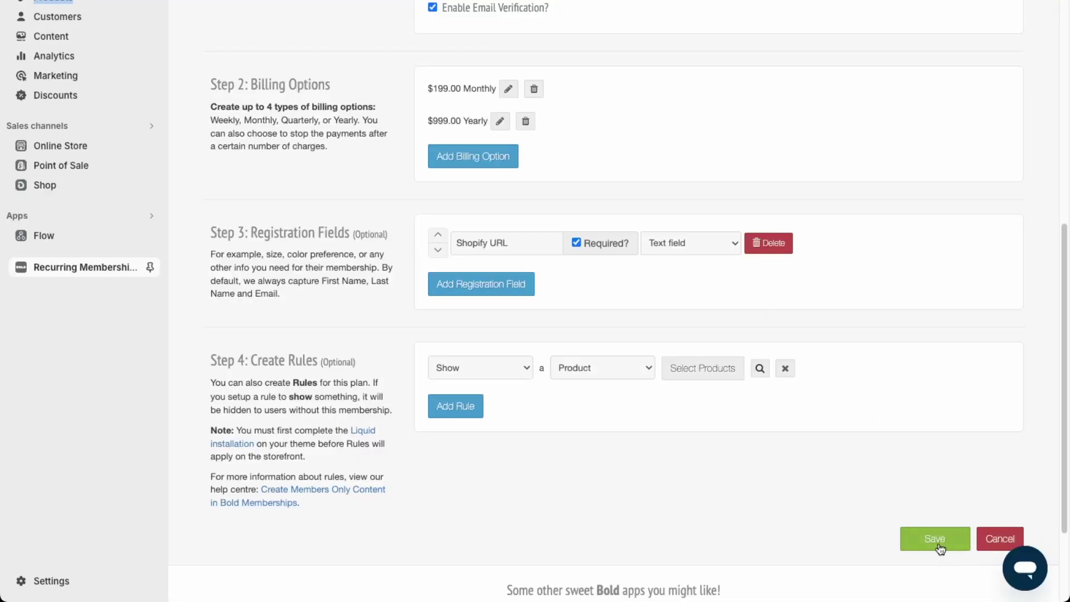
# Save the Shopify Support plan, dismiss the widget reminder, and bring up the plan's actions
pyautogui.click(914, 541)
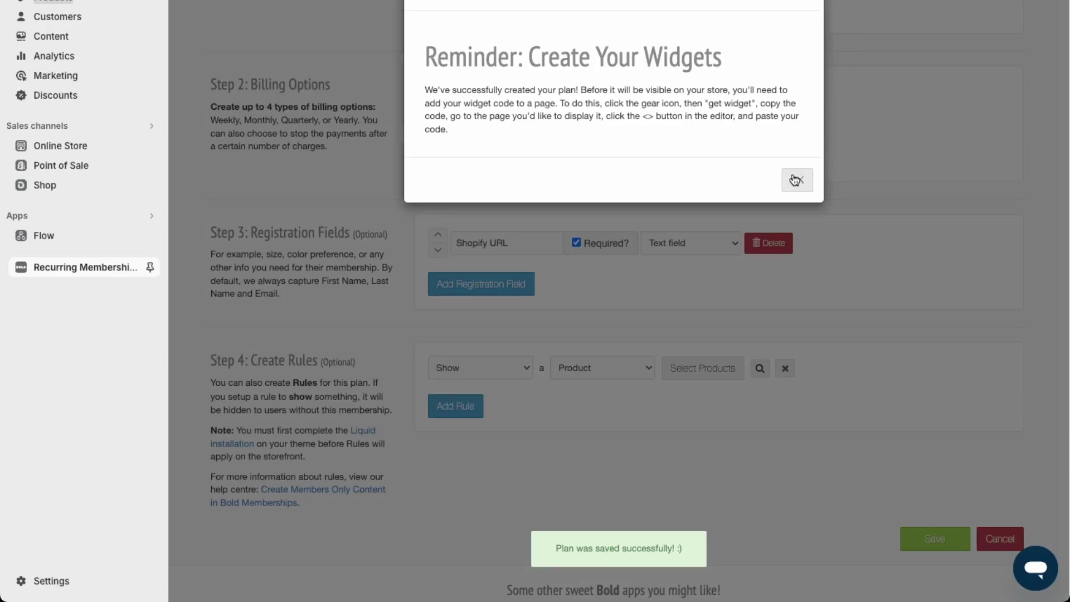
pyautogui.click(798, 180)
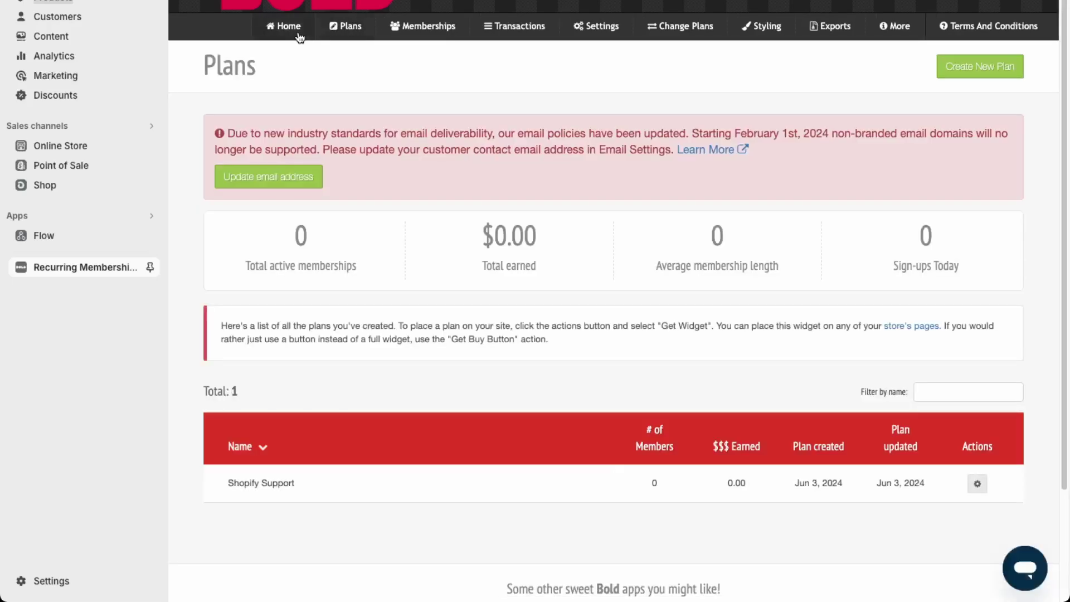
pyautogui.click(980, 490)
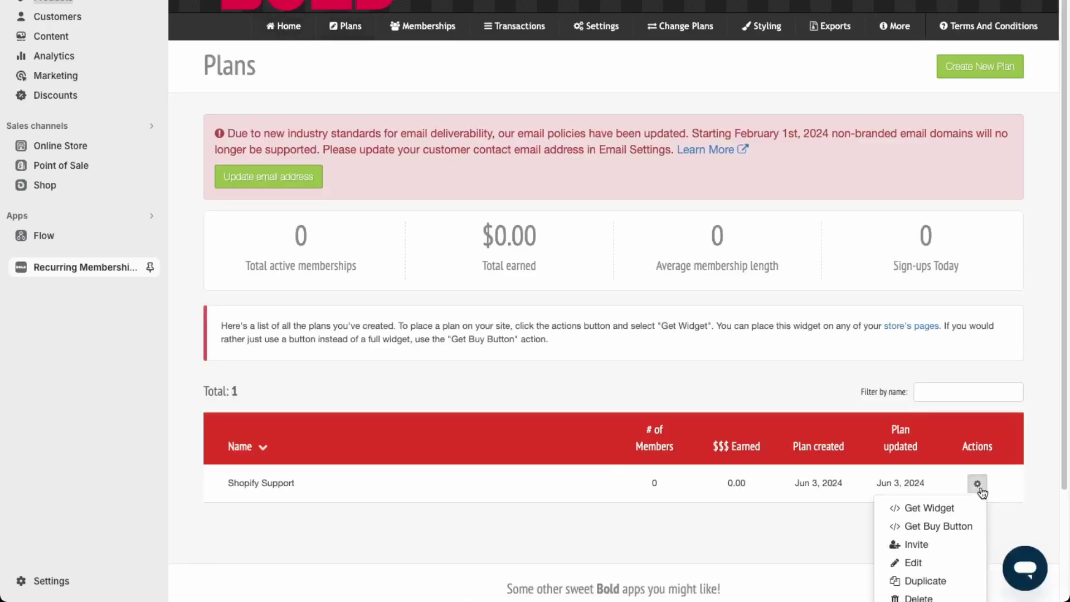
# Edit the Shopify Support plan so its show rule covers the Shopify Help product, and save
pyautogui.click(929, 564)
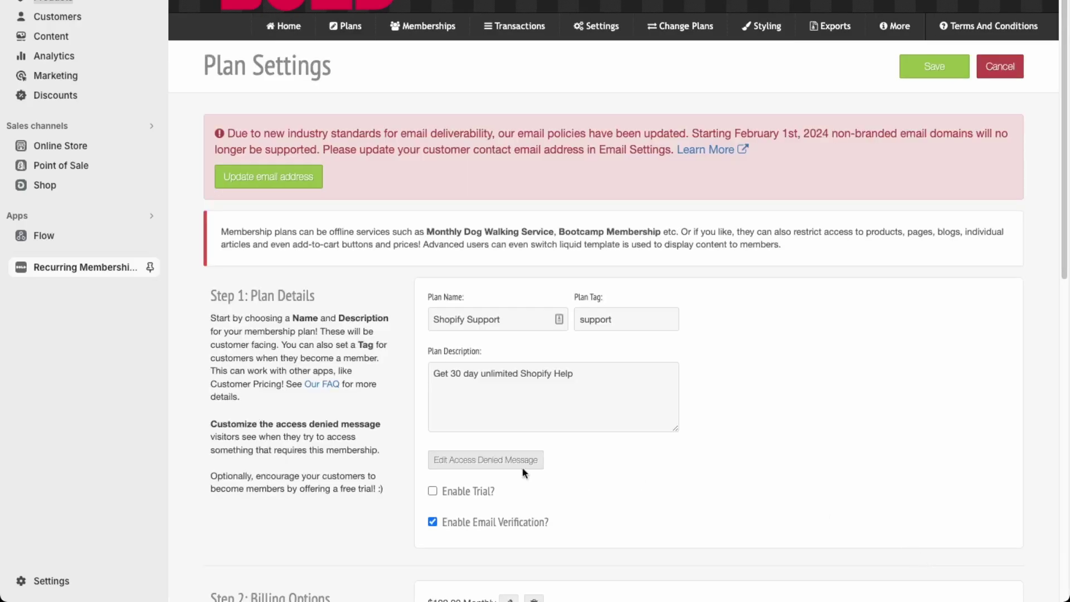
pyautogui.scroll(-10, 523, 468)
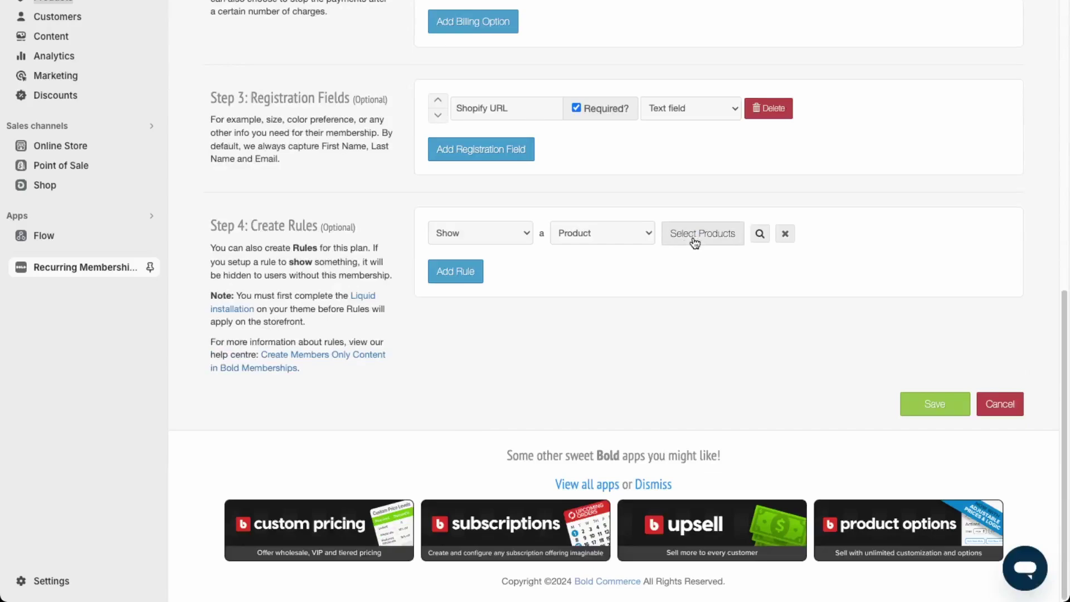
pyautogui.click(695, 240)
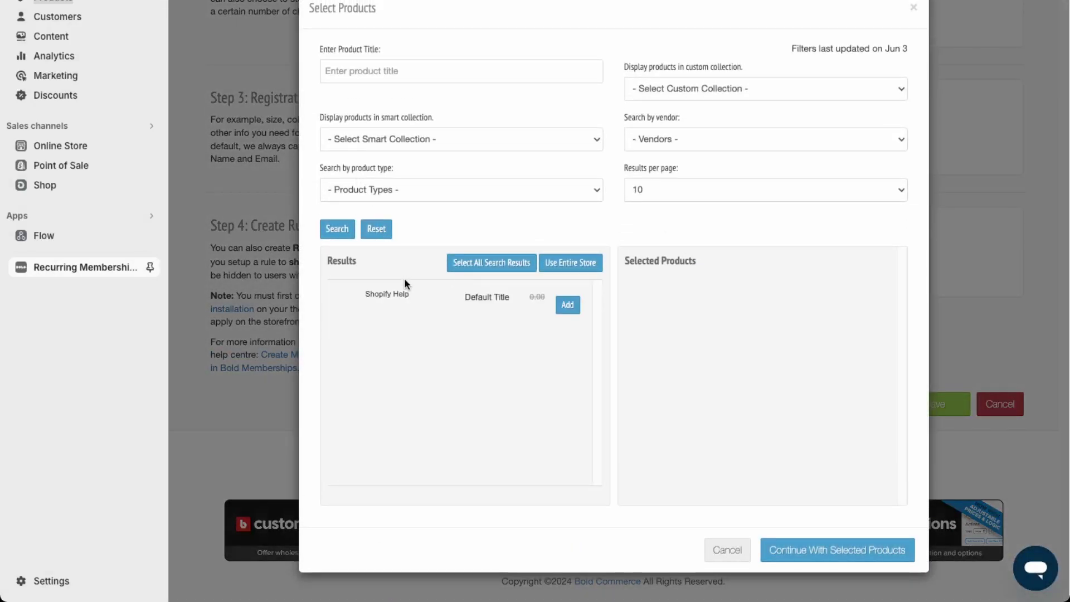
pyautogui.click(568, 305)
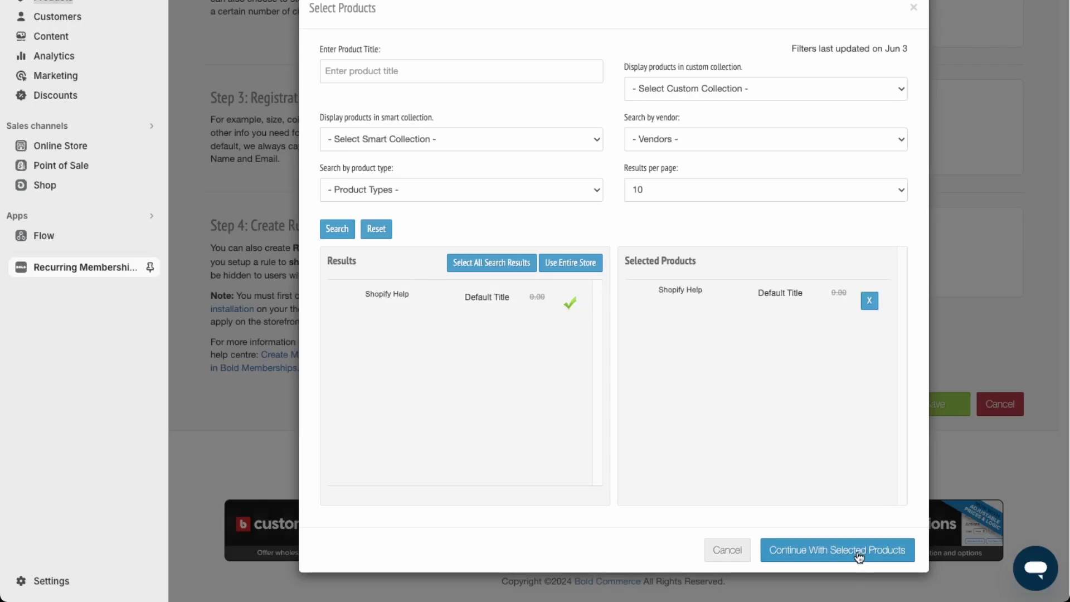
pyautogui.click(837, 559)
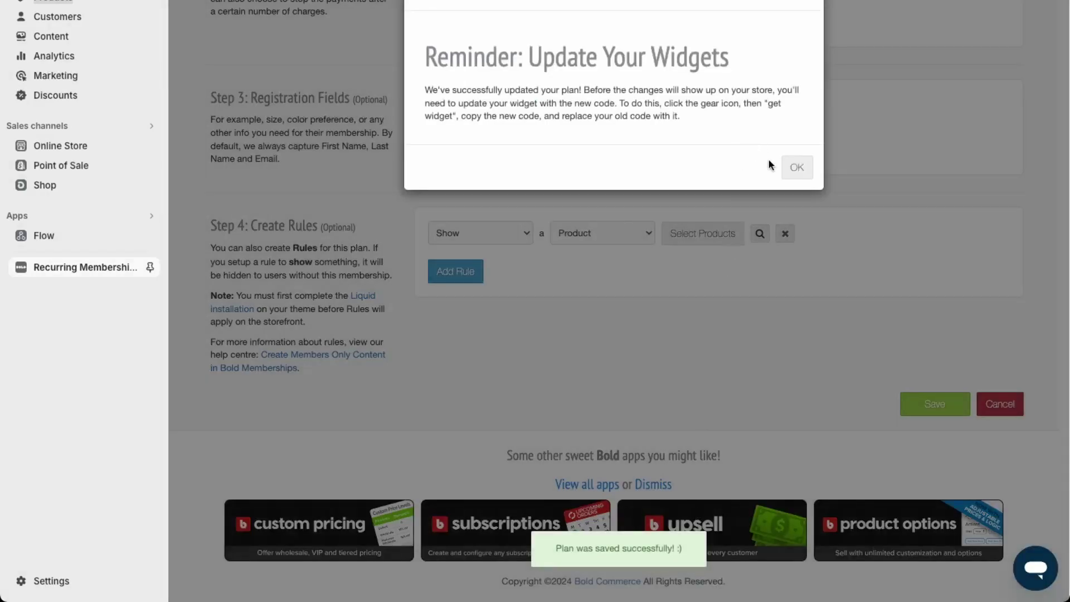
pyautogui.click(796, 167)
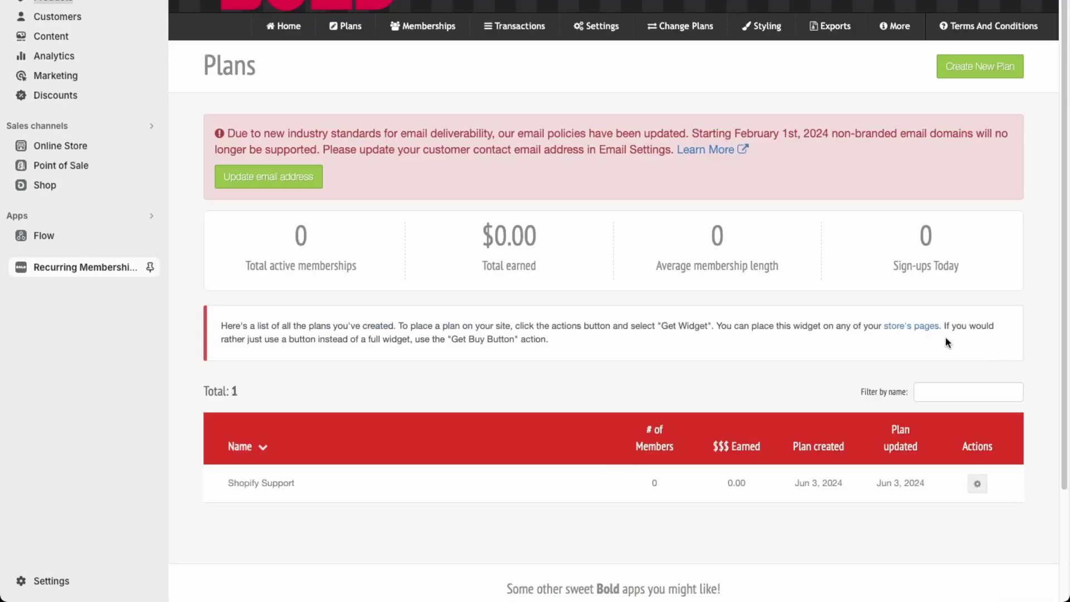
pyautogui.scroll(-3, 669, 308)
pyautogui.click(977, 372)
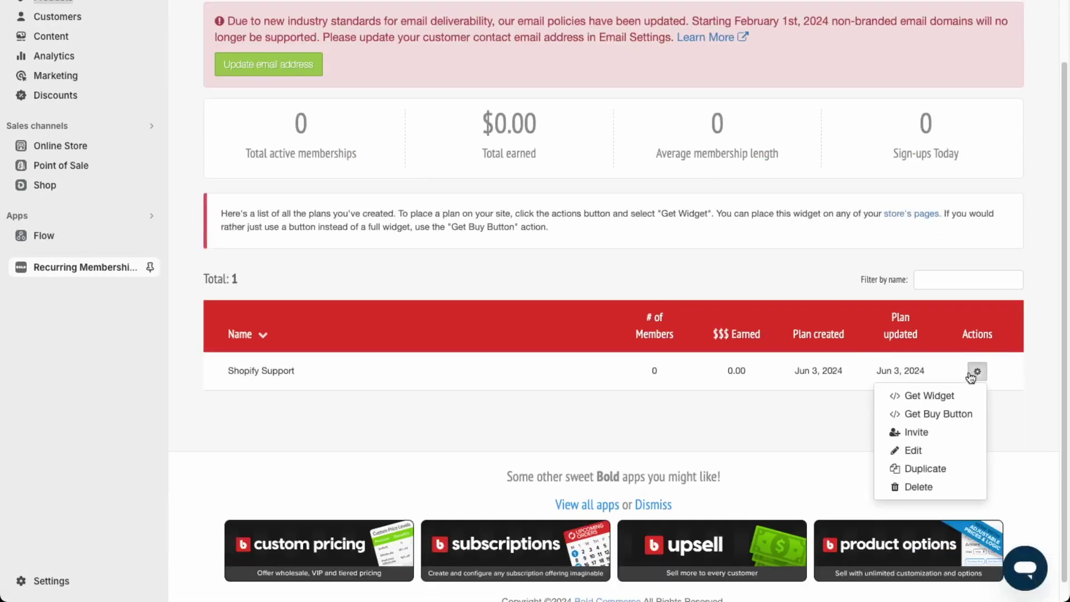
# Copy the Shopify Support plan's signup widget embed code
pyautogui.click(951, 401)
pyautogui.click(712, 206)
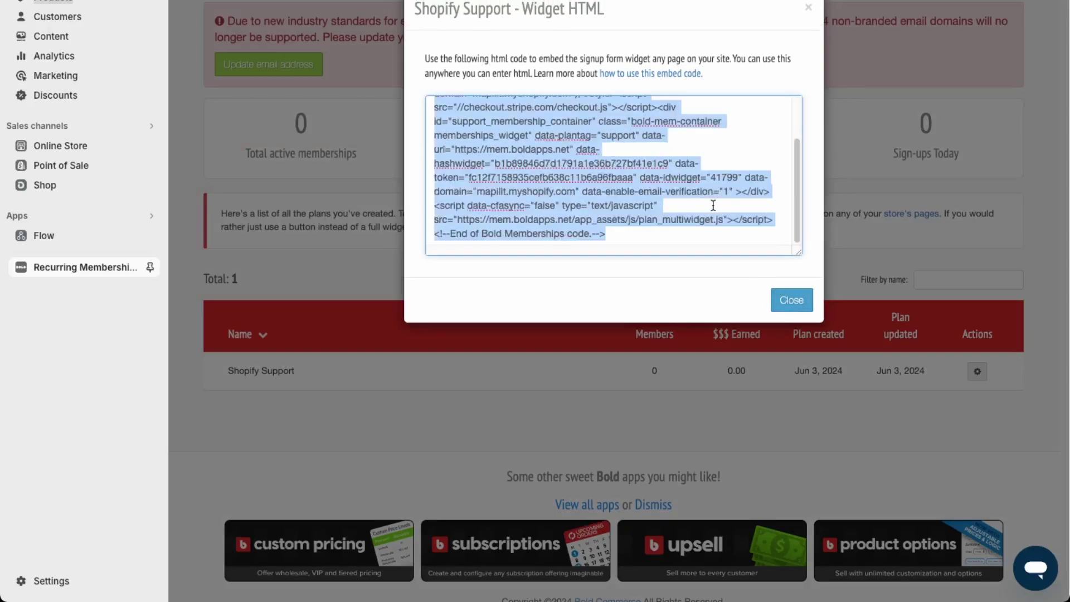
pyautogui.click(793, 302)
# Create a store page titled 'Shopify Support' with the widget code as raw HTML, and save it
pyautogui.click(99, 147)
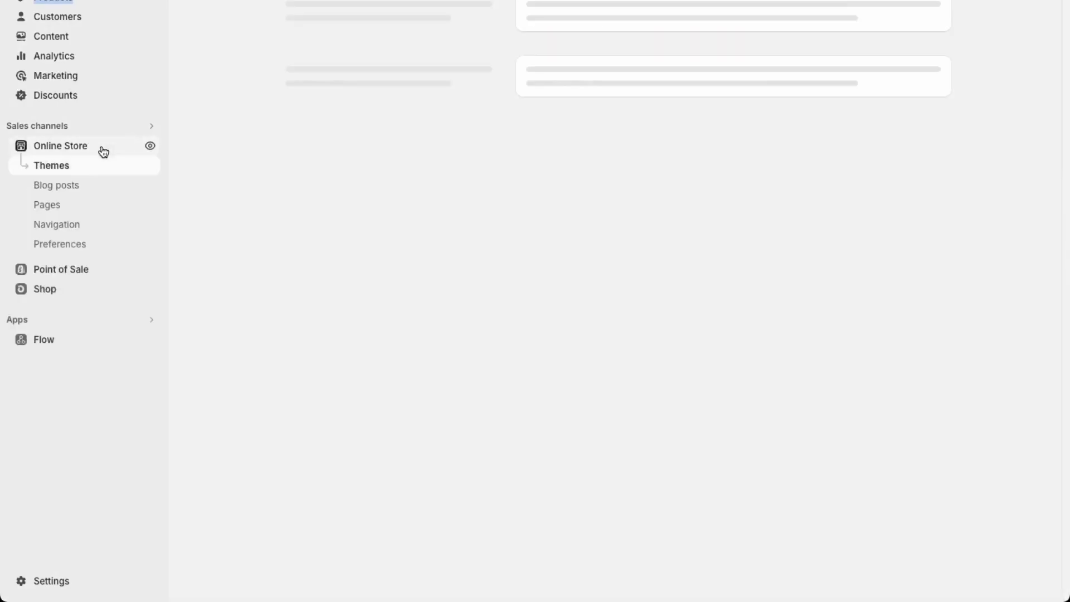
pyautogui.click(59, 206)
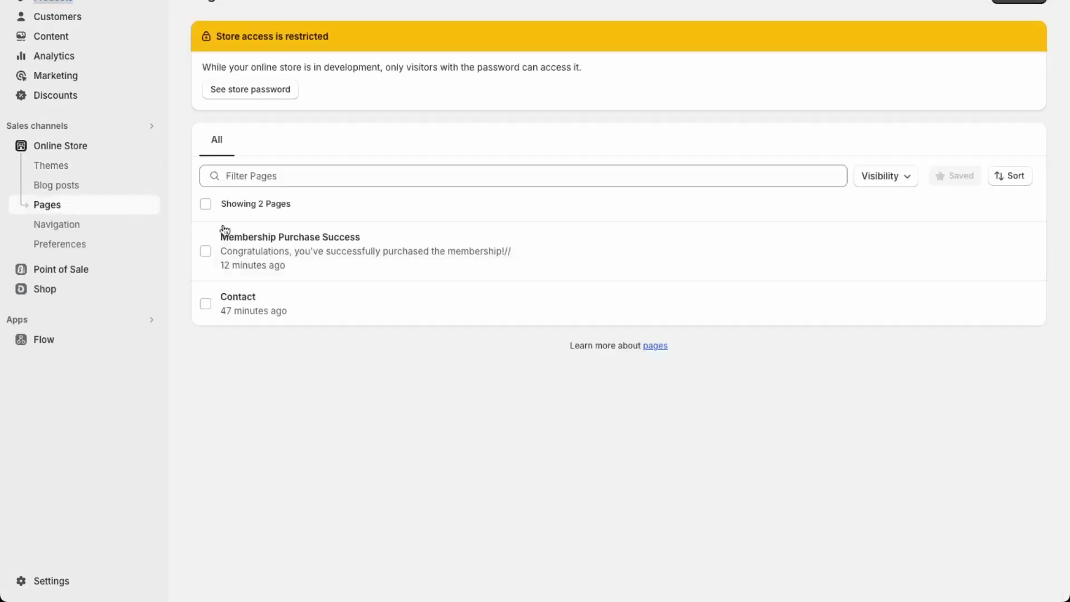
pyautogui.click(1017, 3)
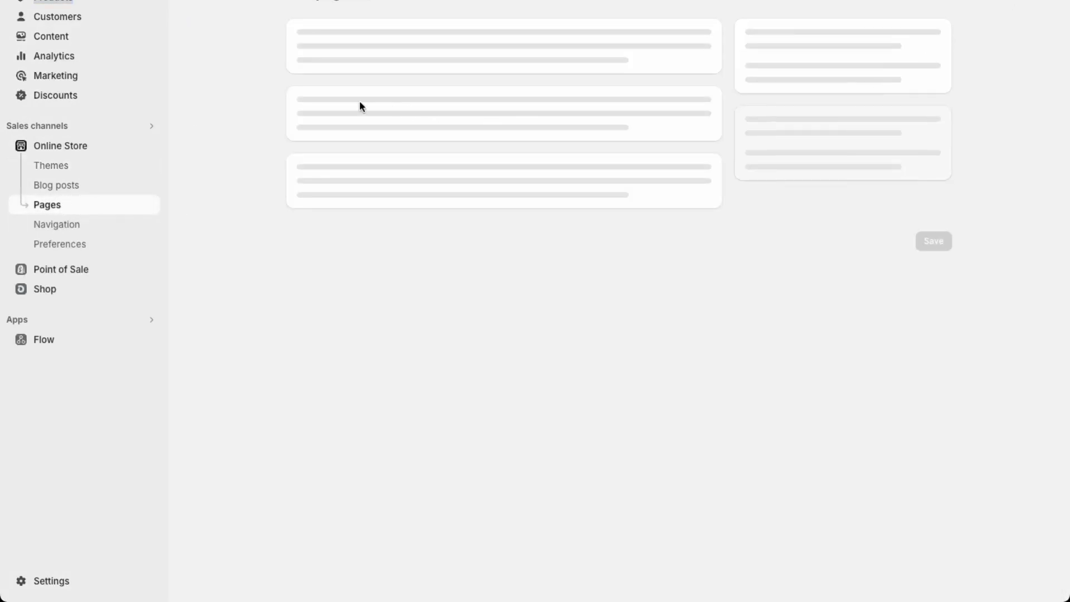
pyautogui.click(356, 66)
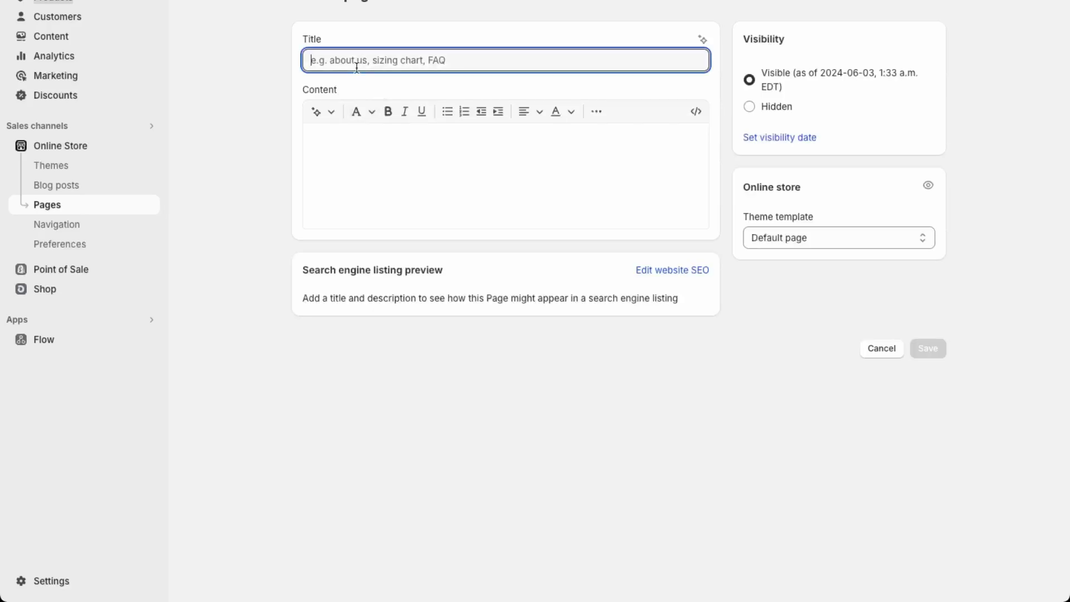
pyautogui.write('Shopi')
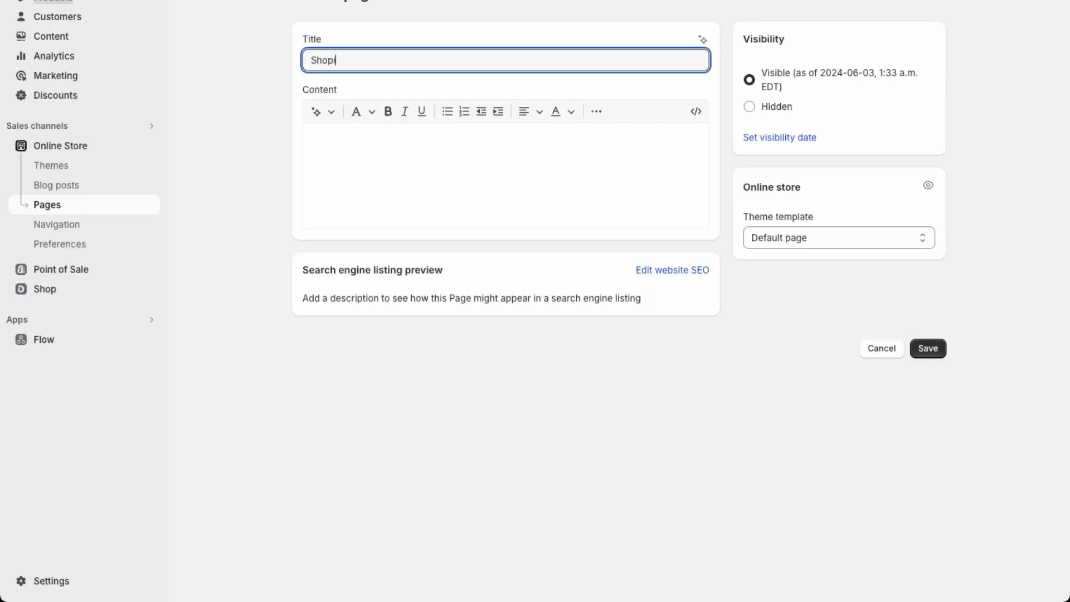
pyautogui.write('fy Support')
pyautogui.press('Tab')
pyautogui.press('Tab')
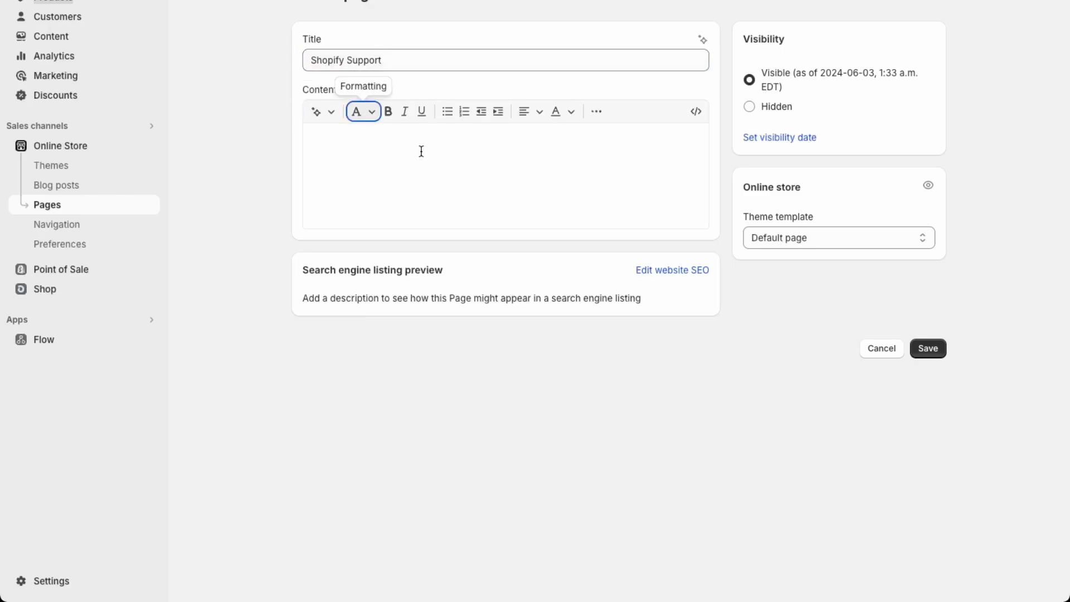
pyautogui.click(421, 151)
pyautogui.click(696, 111)
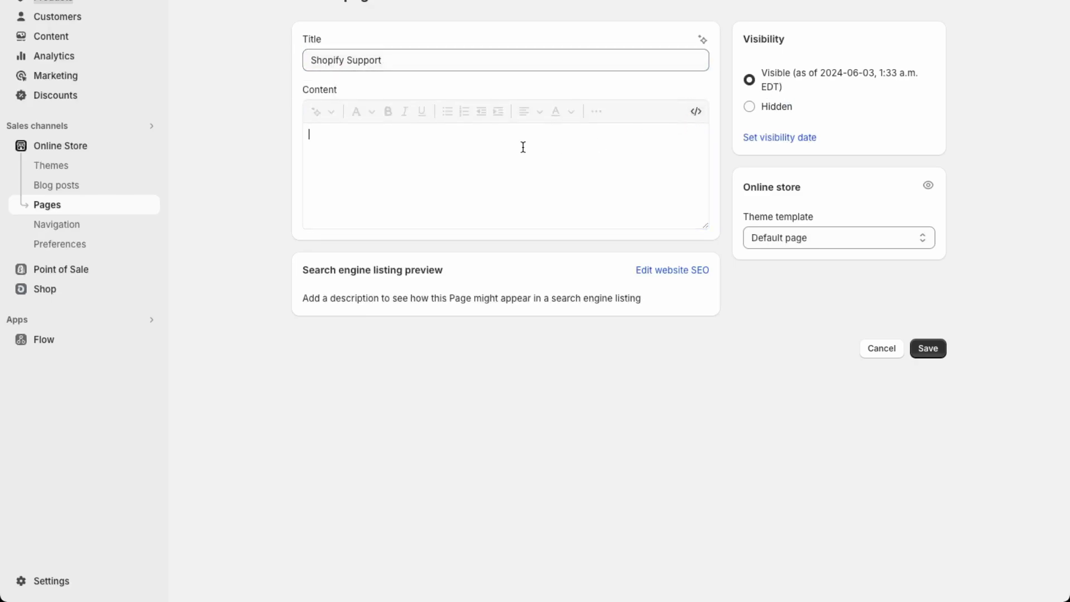
pyautogui.click(932, 347)
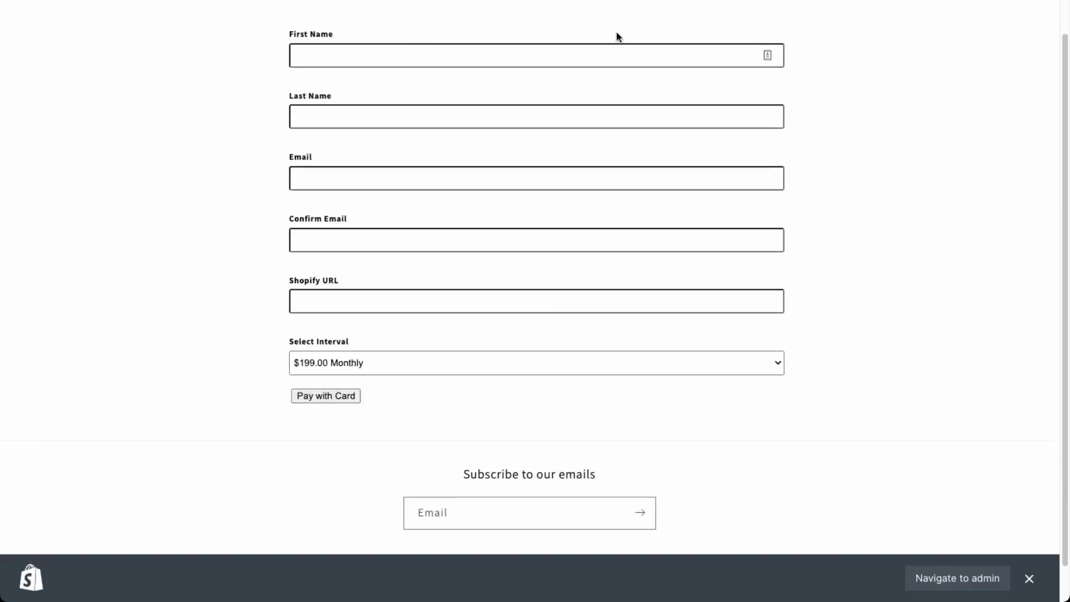
# On the storefront signup form, switch the billing interval from $199.00 Monthly to $999.00 Yearly
pyautogui.click(554, 364)
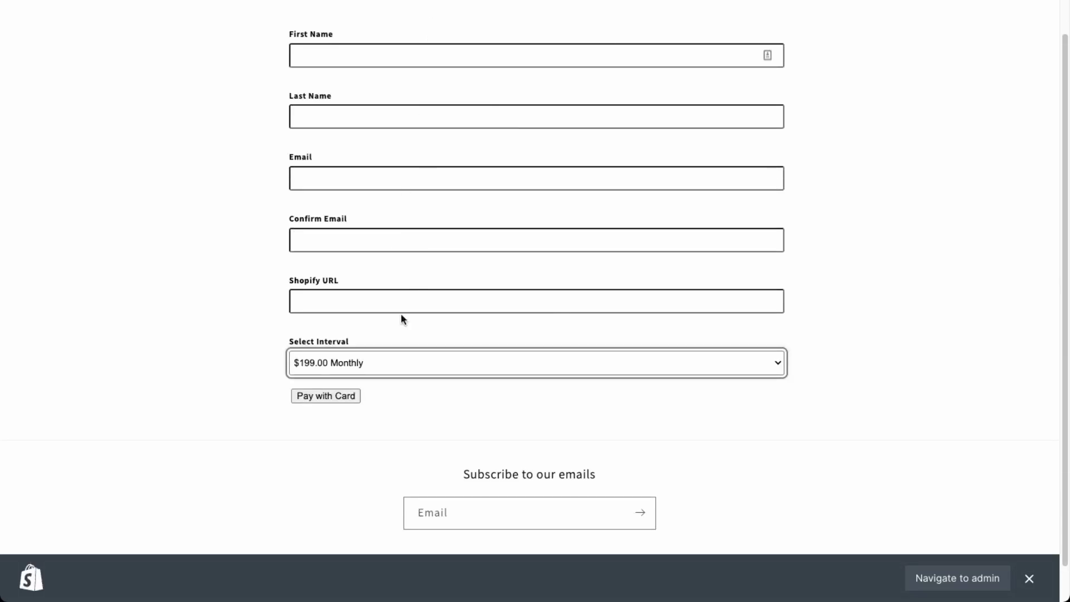
pyautogui.click(401, 298)
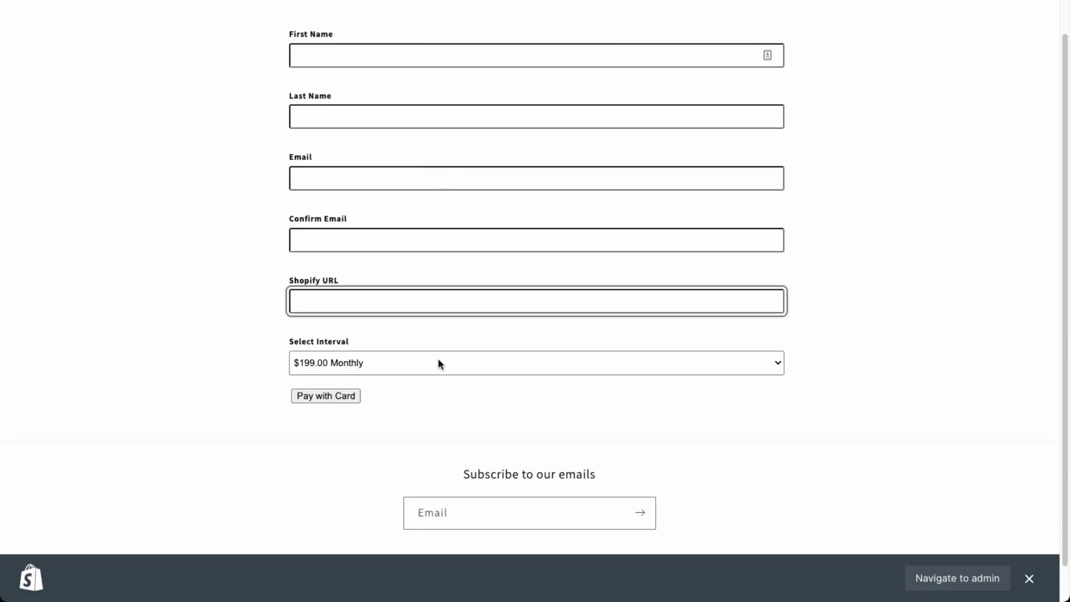
pyautogui.click(421, 373)
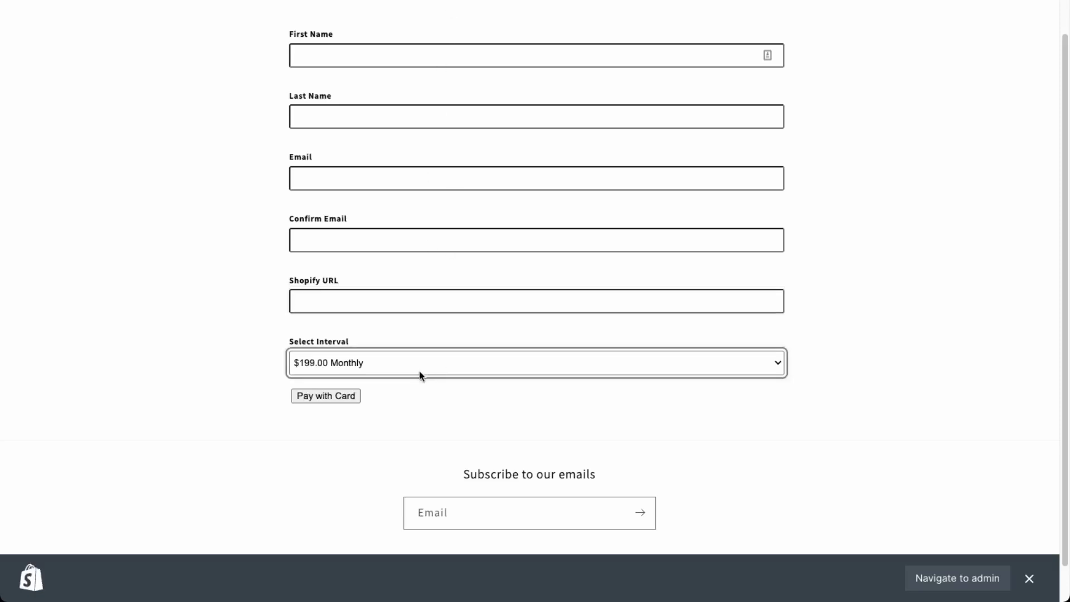
pyautogui.click(394, 357)
pyautogui.scroll(3, 390, 345)
pyautogui.moveTo(427, 98); pyautogui.dragTo(311, 88)
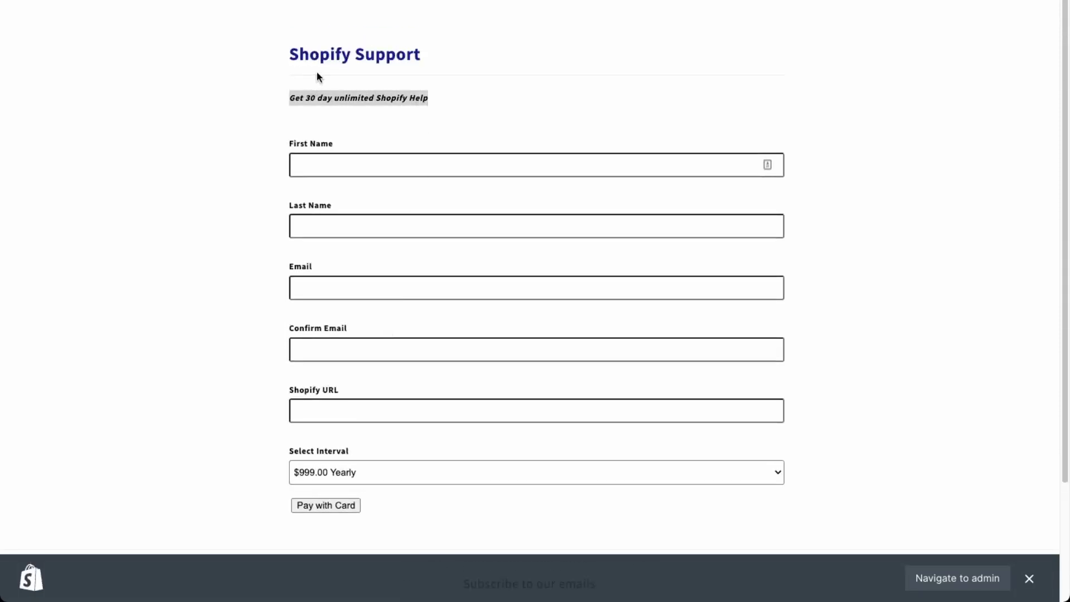
pyautogui.moveTo(278, 56); pyautogui.dragTo(440, 86)
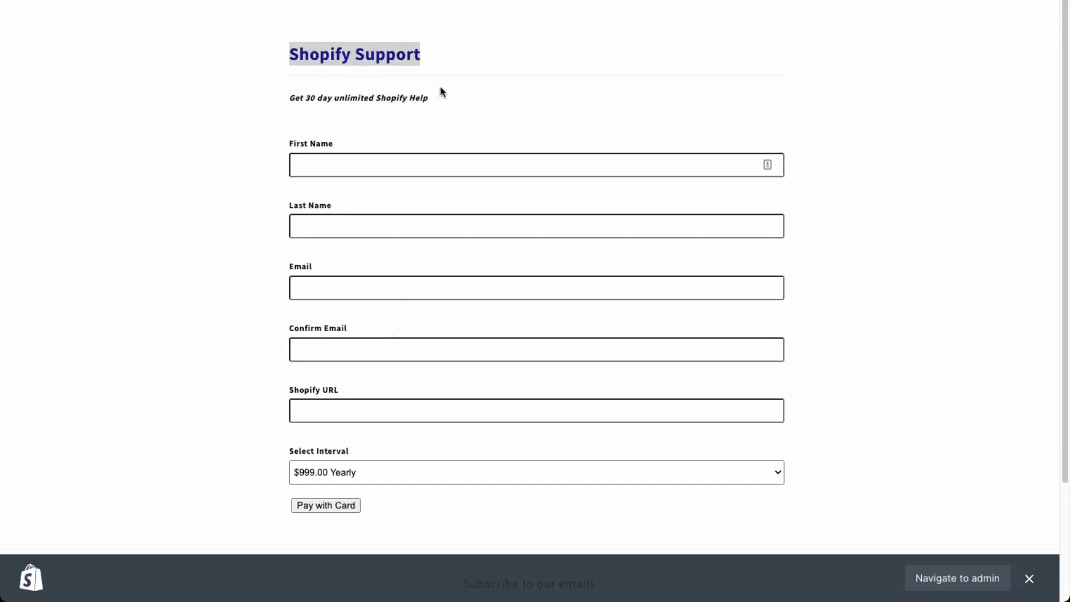
# Add a Main menu item linking to the Shopify Support page and save the menu
pyautogui.click(440, 85)
pyautogui.scroll(1, 453, 152)
pyautogui.scroll(-4, 453, 152)
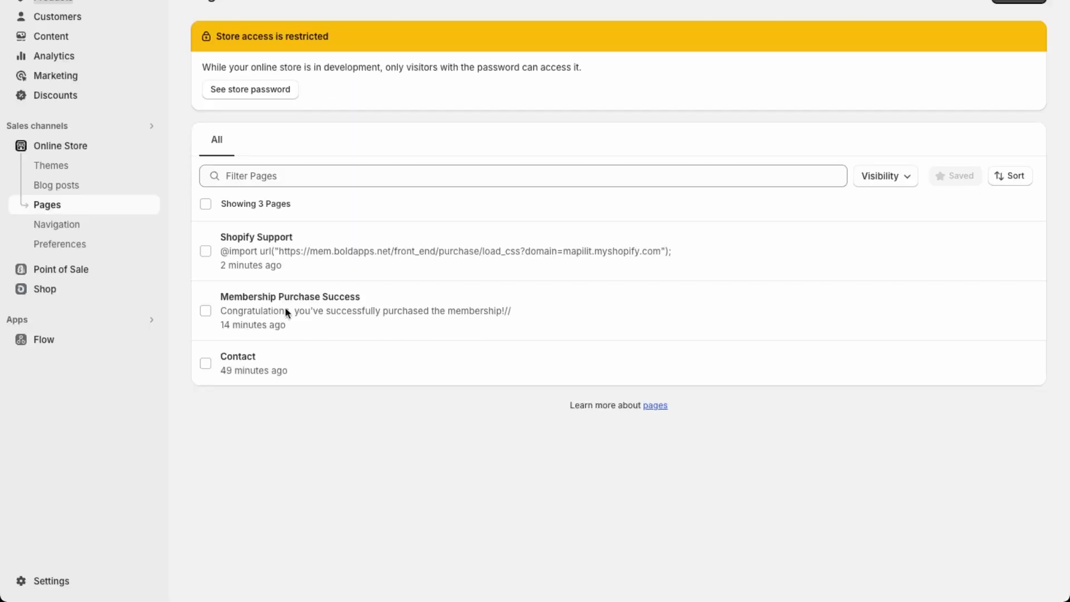
pyautogui.click(384, 262)
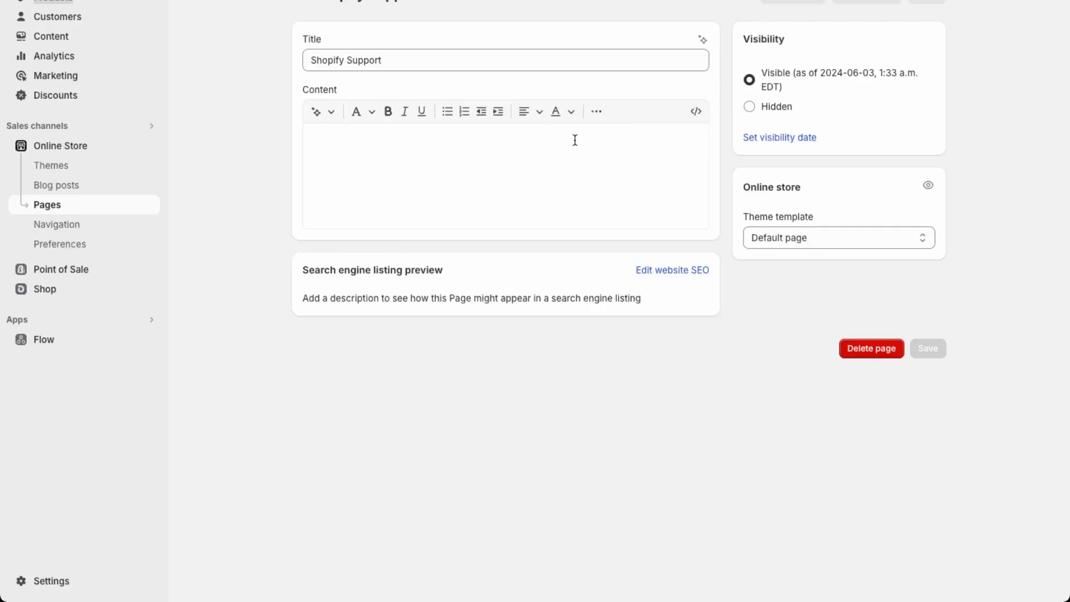
pyautogui.click(78, 232)
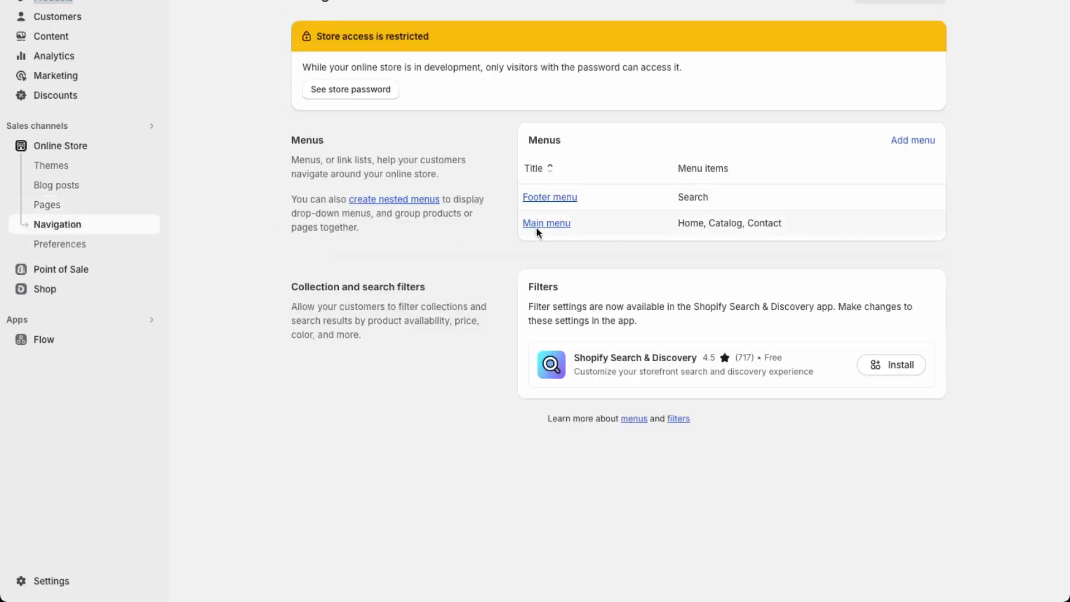
pyautogui.click(537, 224)
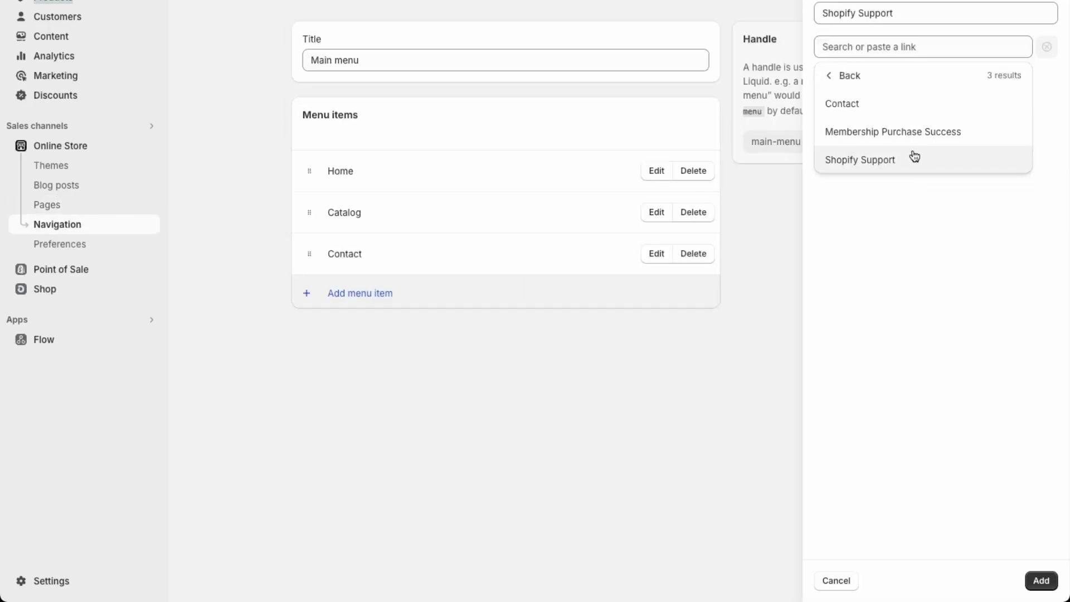
pyautogui.click(915, 161)
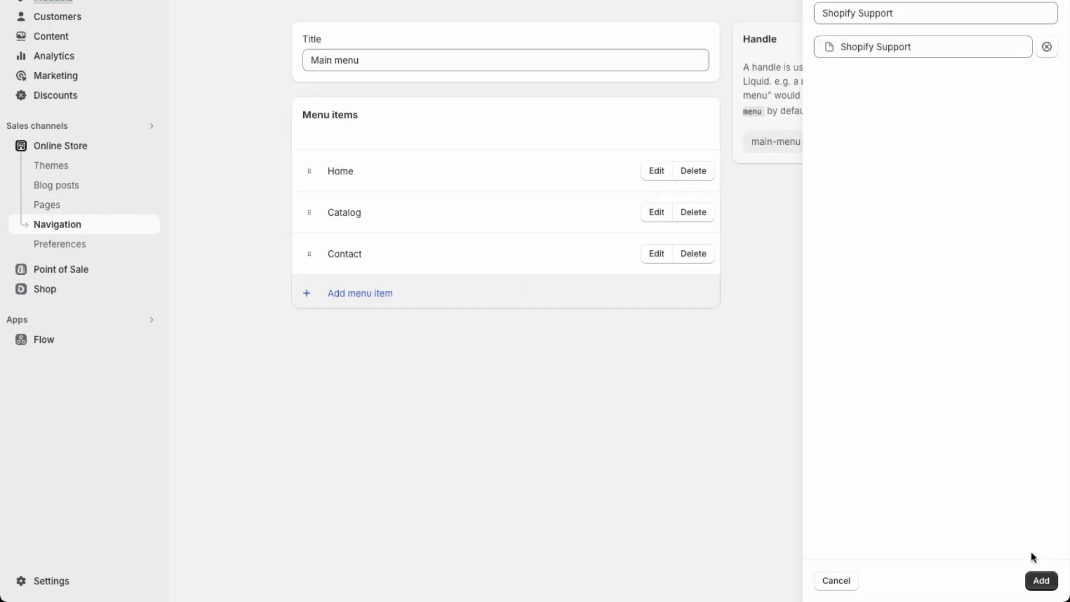
pyautogui.click(1039, 580)
pyautogui.click(932, 381)
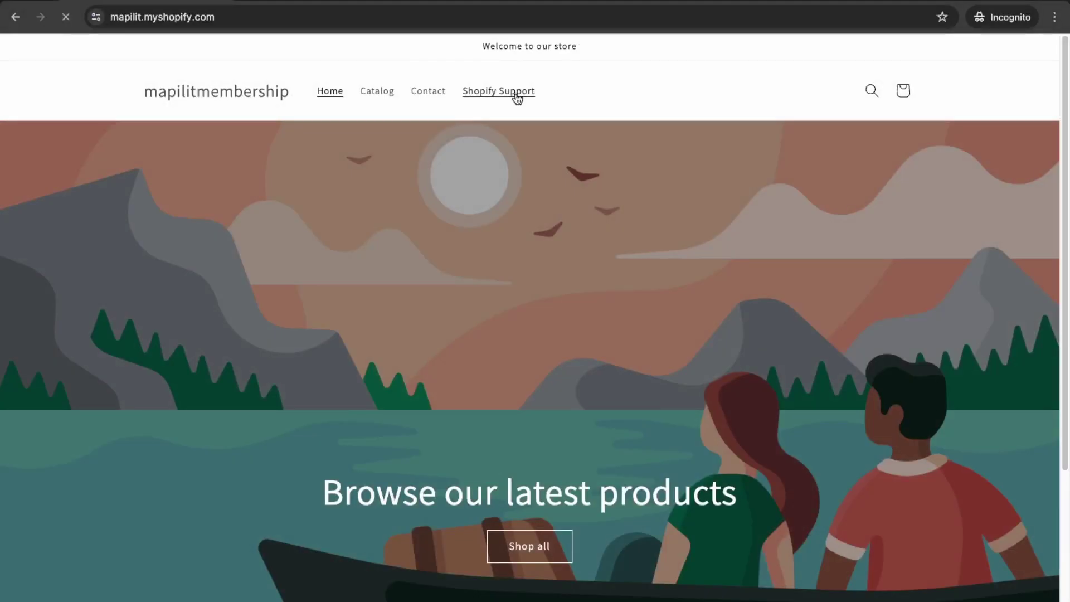
pyautogui.click(510, 93)
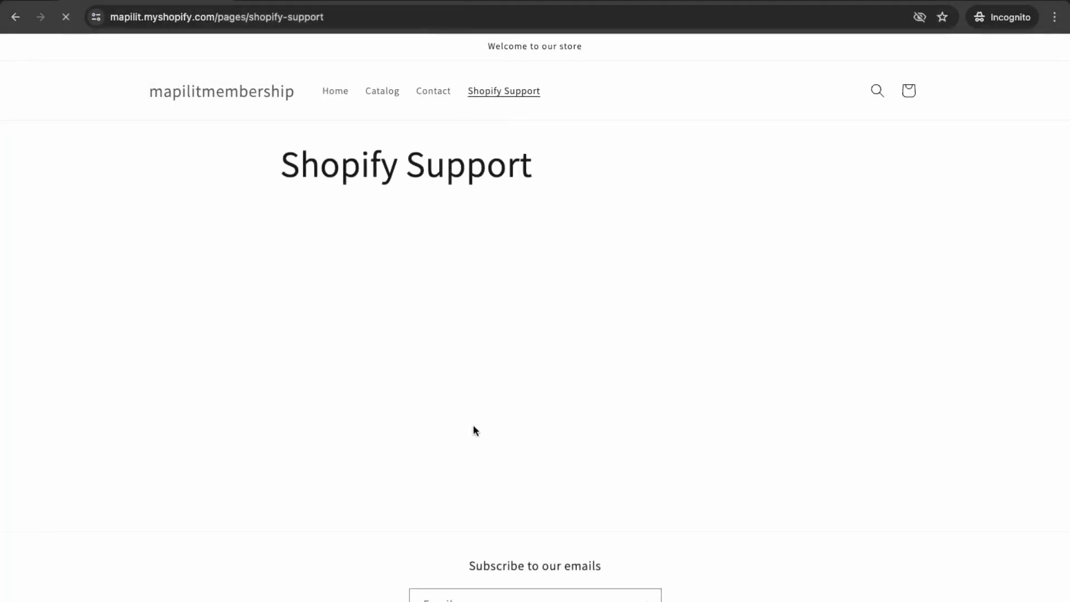
# Scroll down the Shopify Support page to its signup form and select the First Name field
pyautogui.scroll(-3, 312, 301)
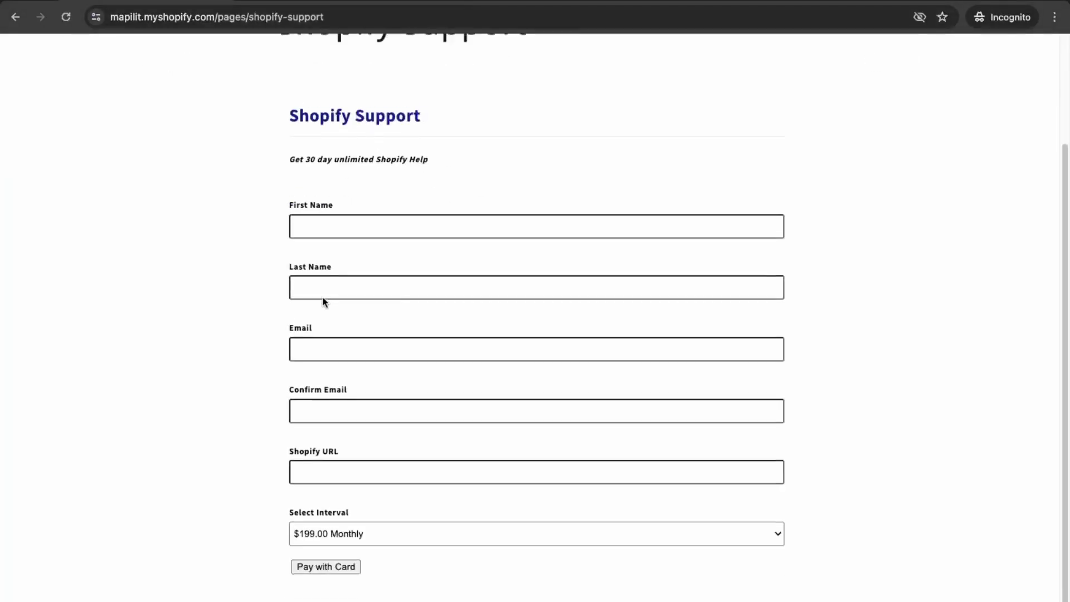
pyautogui.click(333, 236)
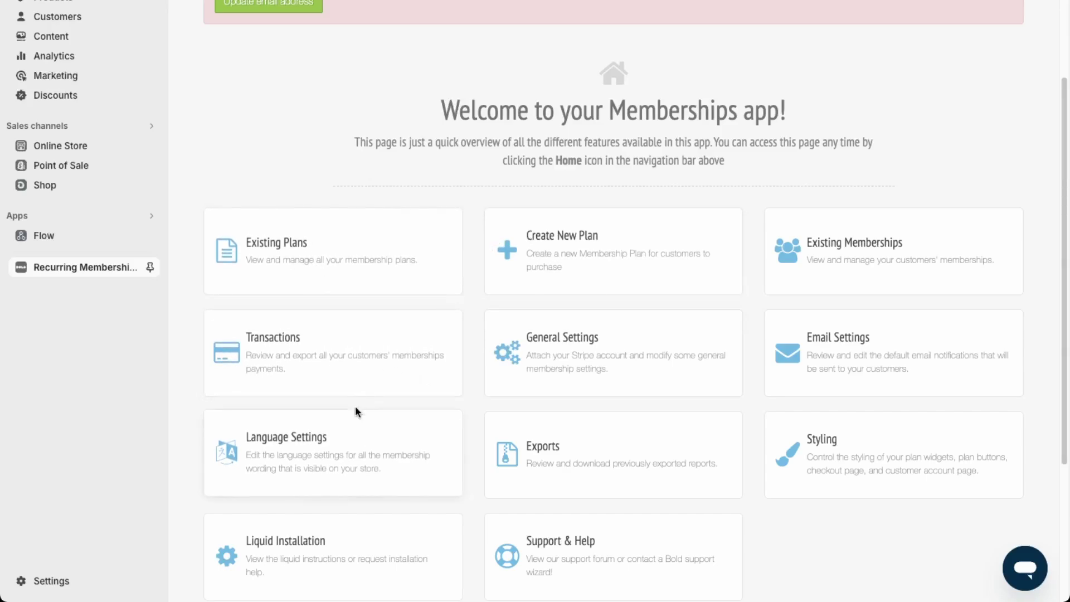
# View the membership transactions, then return to the Memberships app home
pyautogui.click(362, 376)
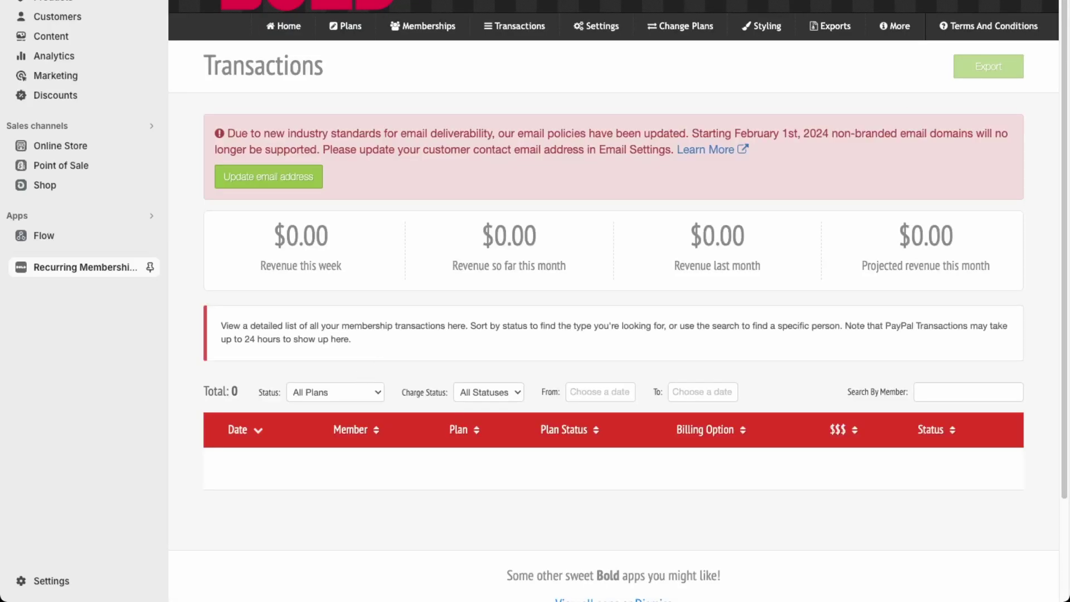
pyautogui.click(93, 267)
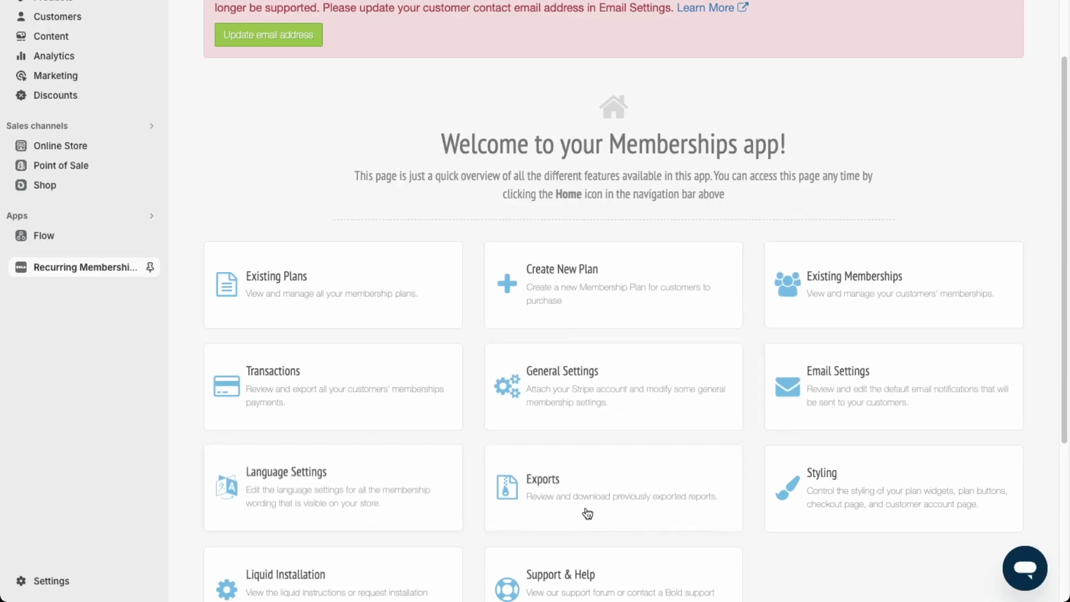
pyautogui.scroll(-3, 262, 425)
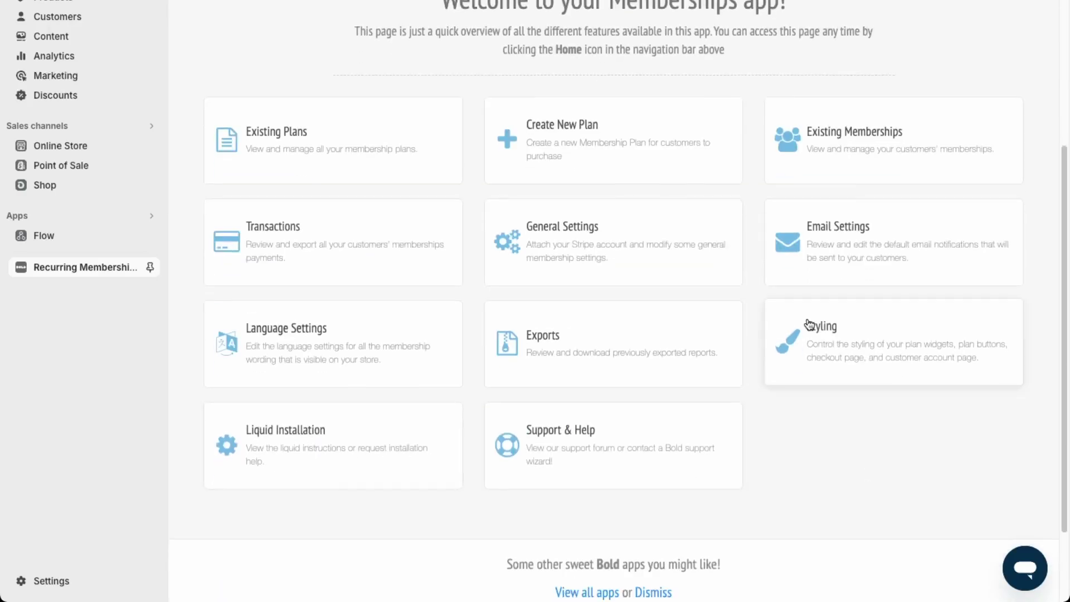
# Browse the page signup, modal signup and customer account styling options, then open the Plans list
pyautogui.click(507, 334)
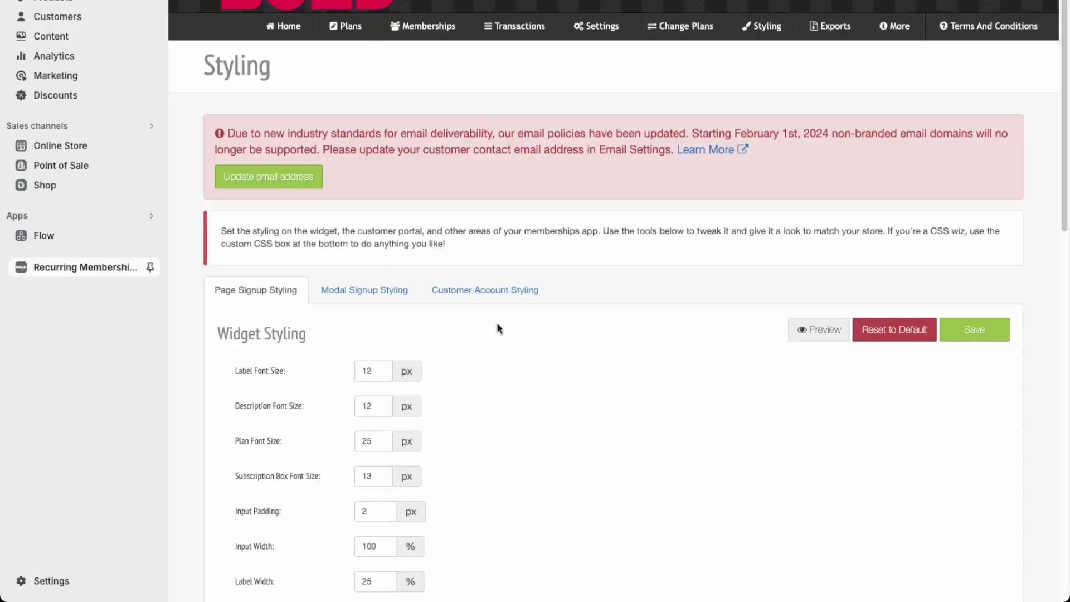
pyautogui.scroll(-3, 493, 329)
pyautogui.scroll(-1, 385, 133)
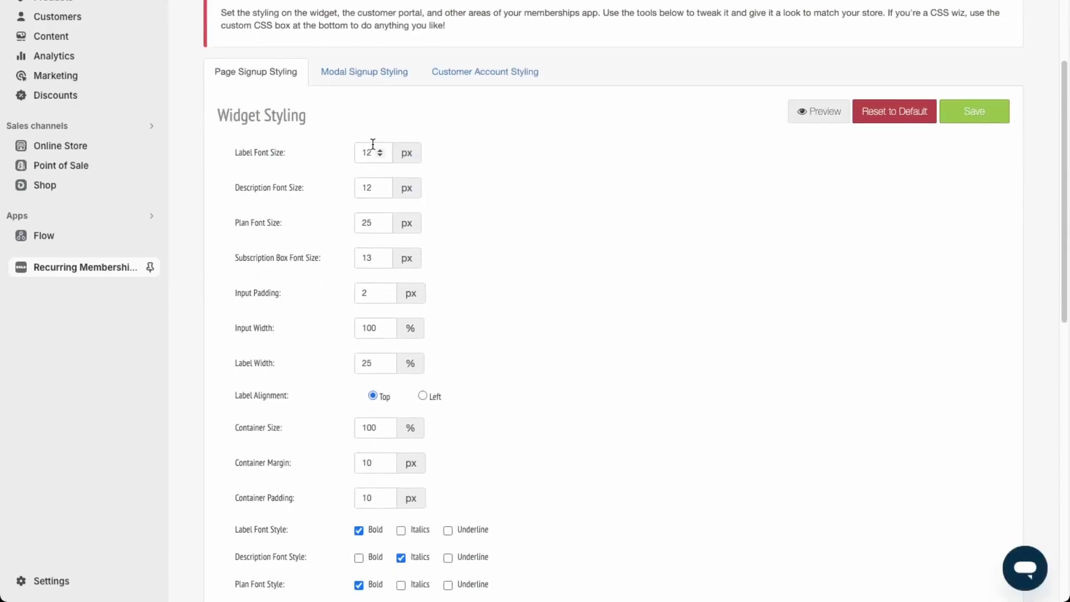
pyautogui.click(364, 61)
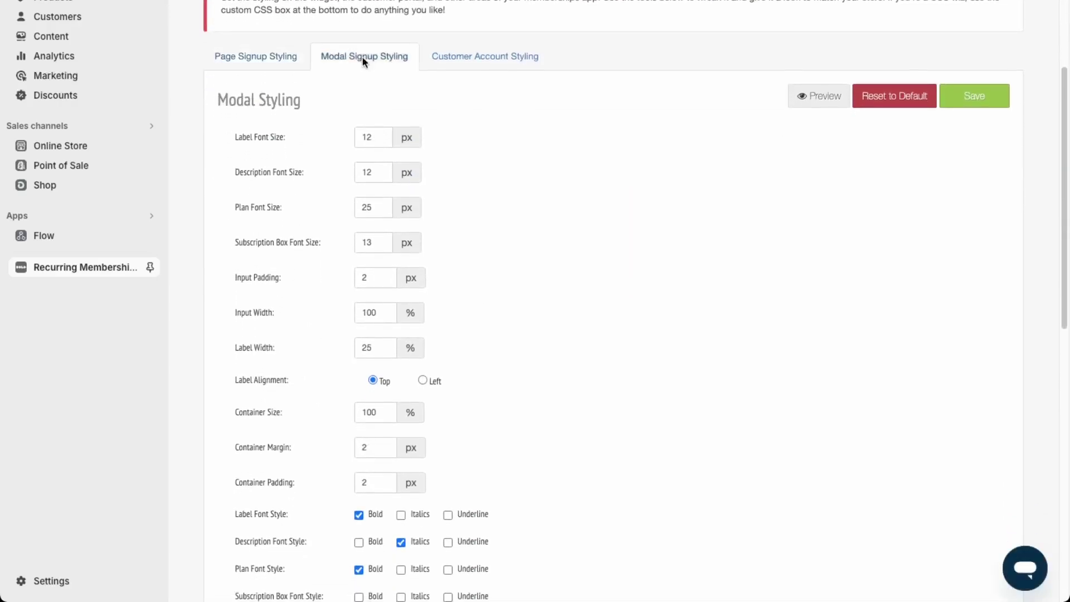
pyautogui.click(472, 60)
pyautogui.click(248, 61)
pyautogui.scroll(-10, 778, 402)
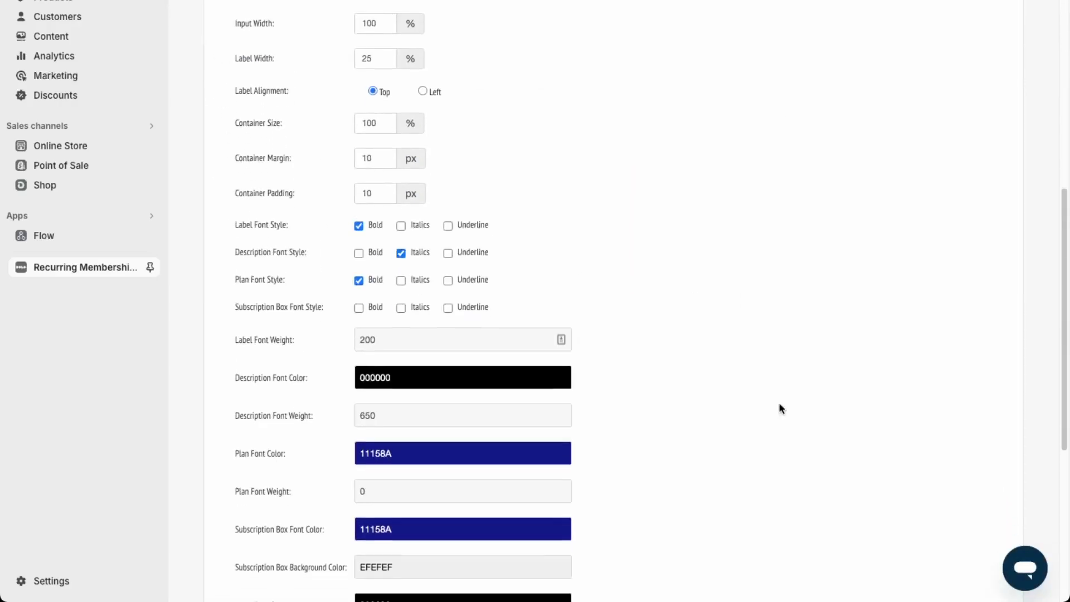
pyautogui.scroll(4, 840, 443)
pyautogui.scroll(10, 840, 440)
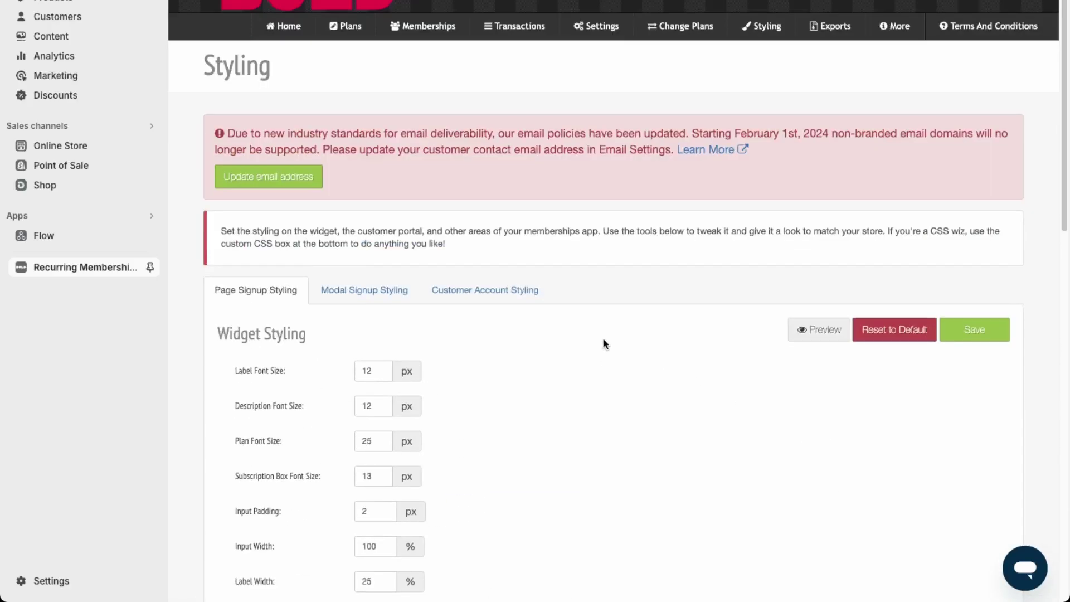
pyautogui.click(347, 26)
# Open and close the Shopify Support plan's Invite dialog, then show the plan's actions again
pyautogui.scroll(-1, 741, 407)
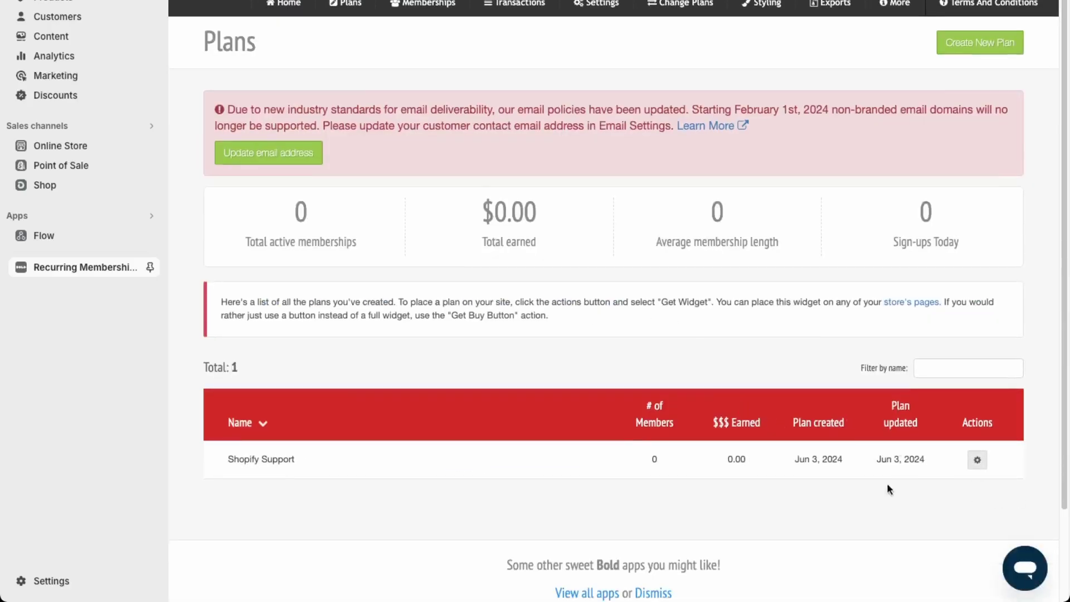
pyautogui.click(977, 460)
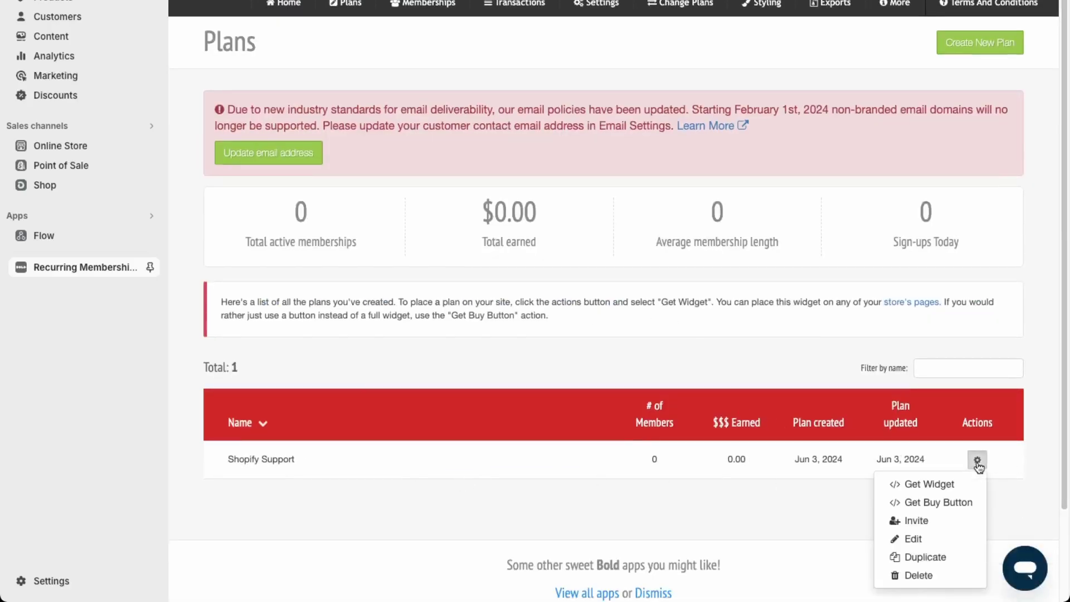
pyautogui.click(924, 524)
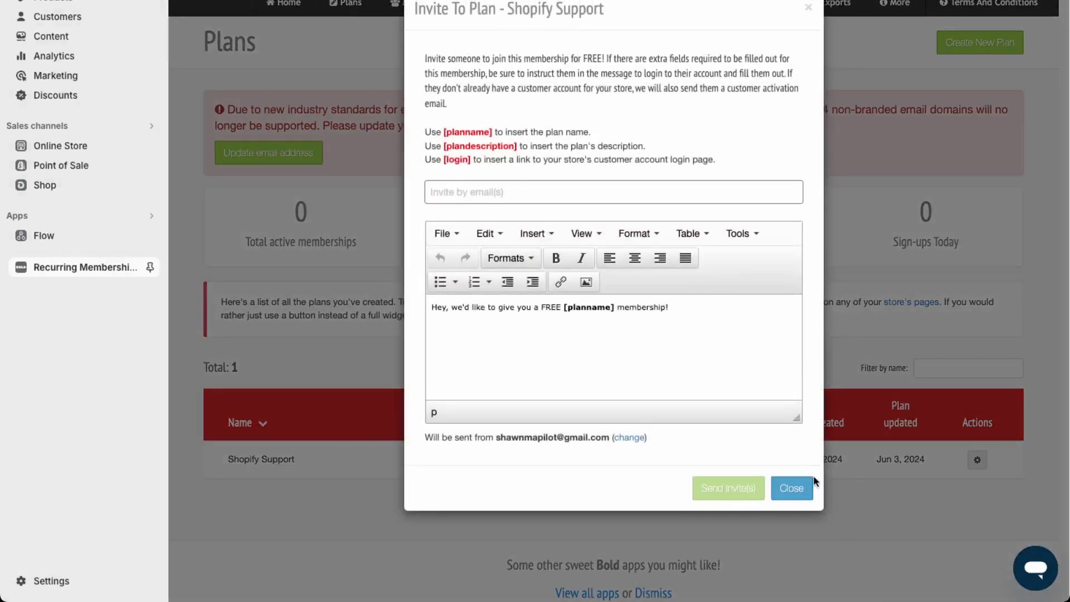
pyautogui.click(803, 487)
pyautogui.click(977, 461)
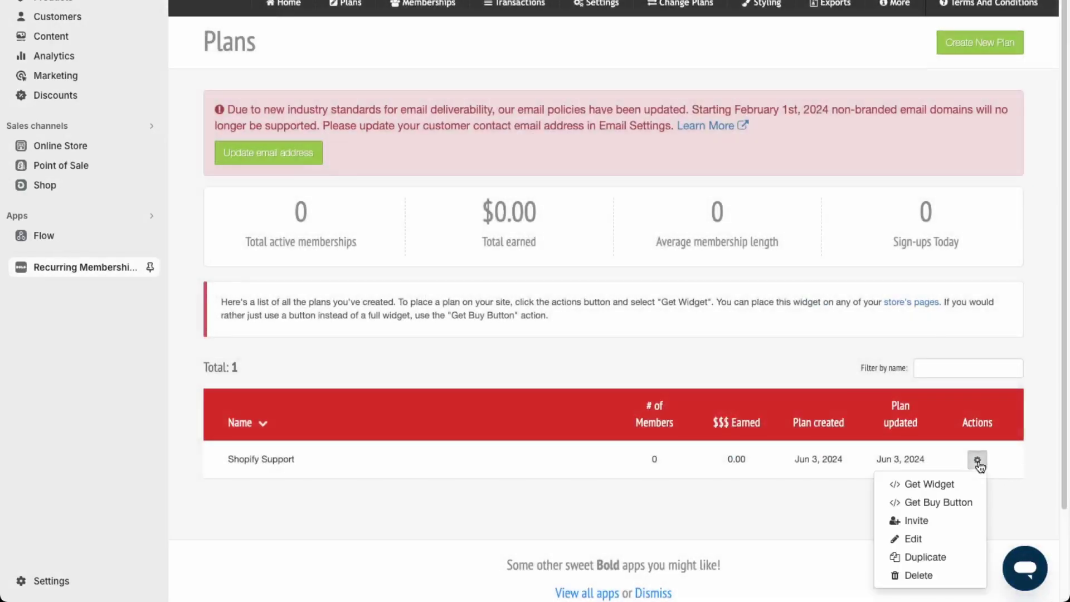
# Edit the Shopify Support plan and add a second Step 4 rule set to Hide a Product, below the Show rule
pyautogui.click(930, 545)
pyautogui.scroll(-10, 330, 197)
pyautogui.scroll(5, 330, 196)
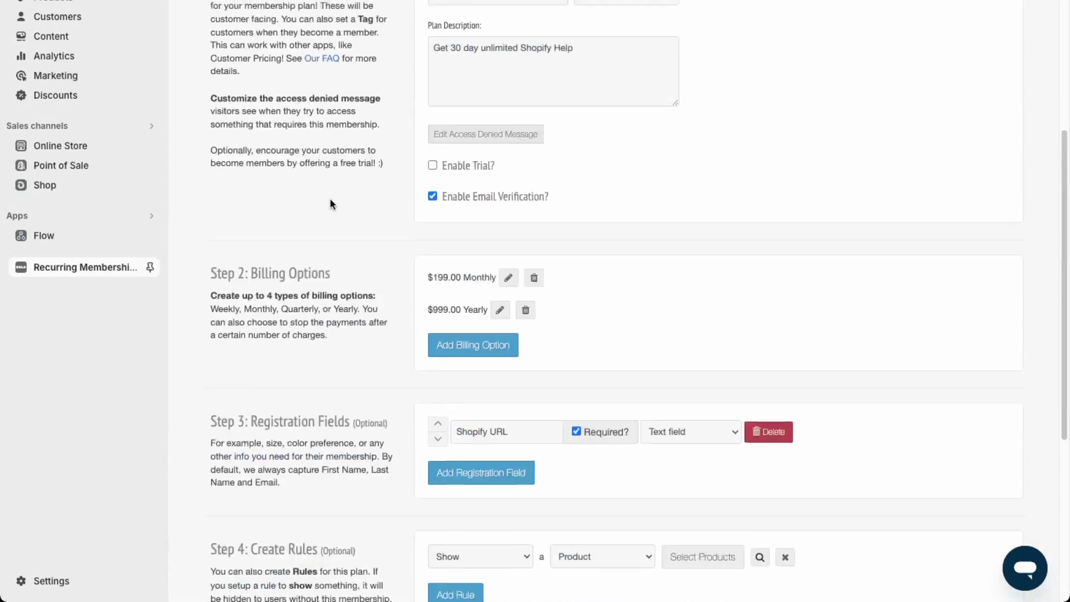
pyautogui.scroll(5, 331, 200)
pyautogui.scroll(-15, 418, 429)
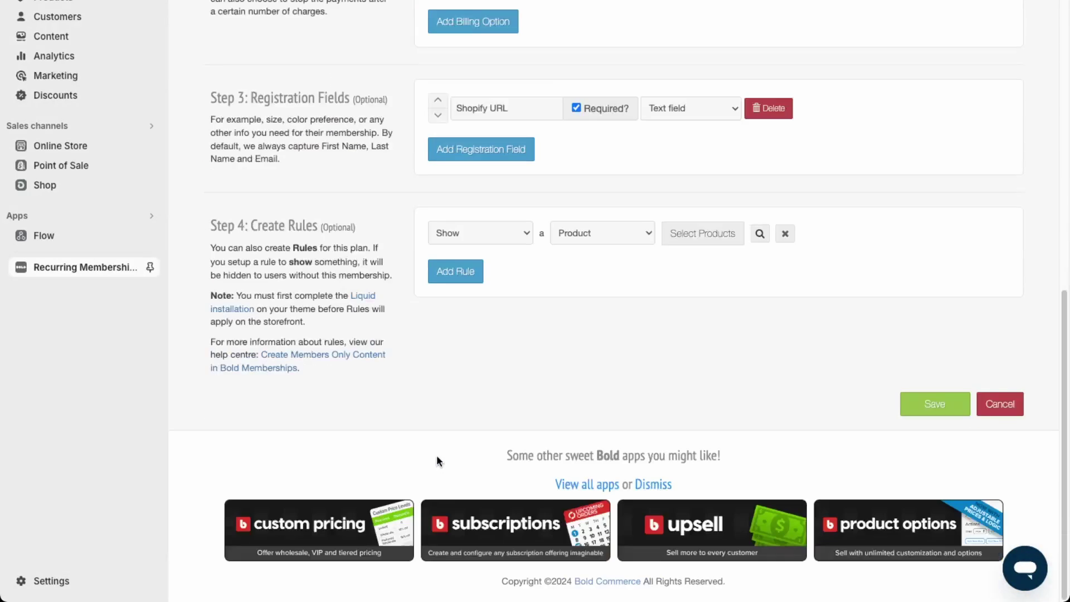
pyautogui.click(470, 270)
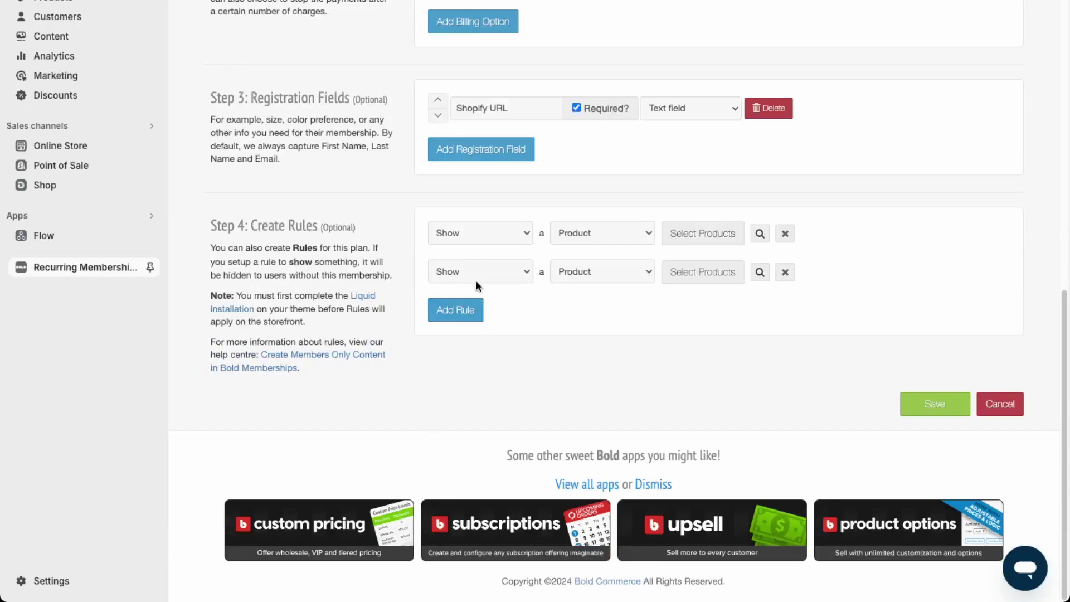
pyautogui.click(477, 285)
pyautogui.press('Tab')
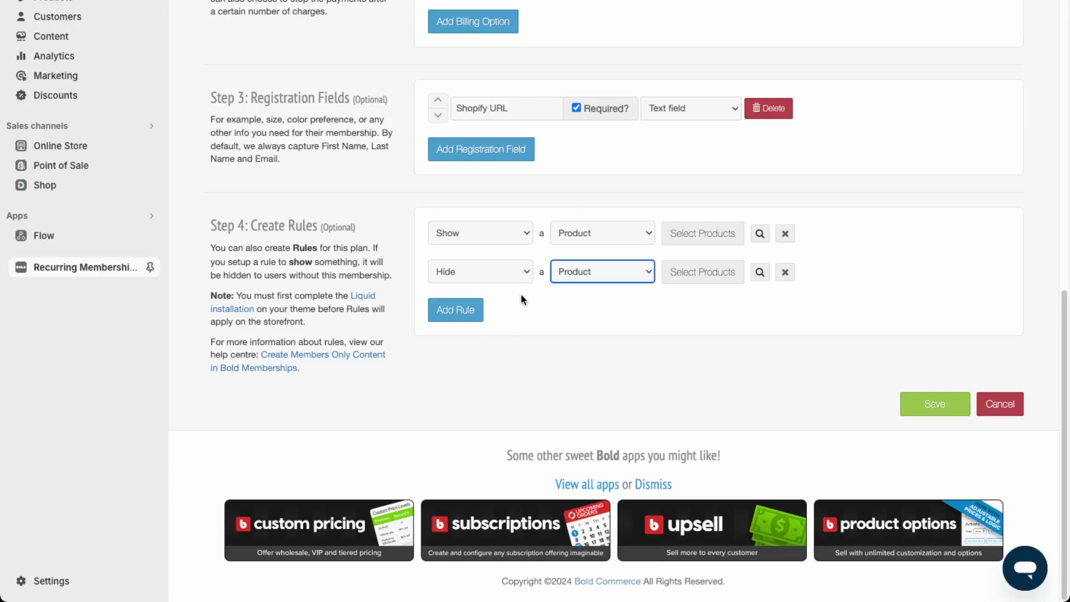